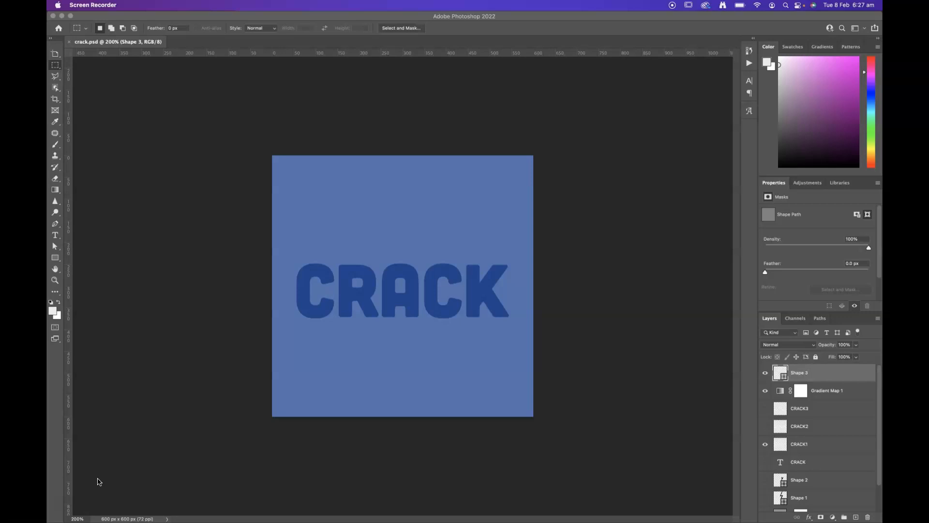
Show the animation timeline for the crack.psd document.
left_click(259, 18)
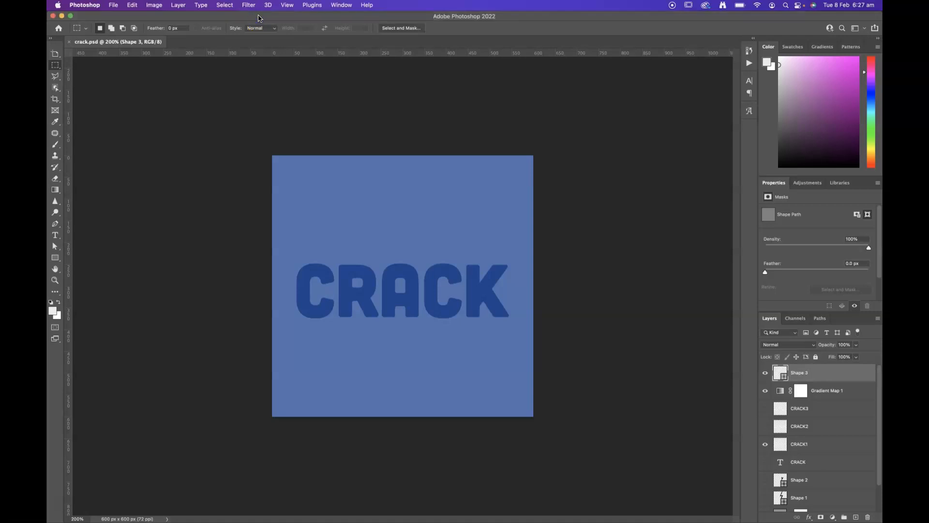
left_click(339, 5)
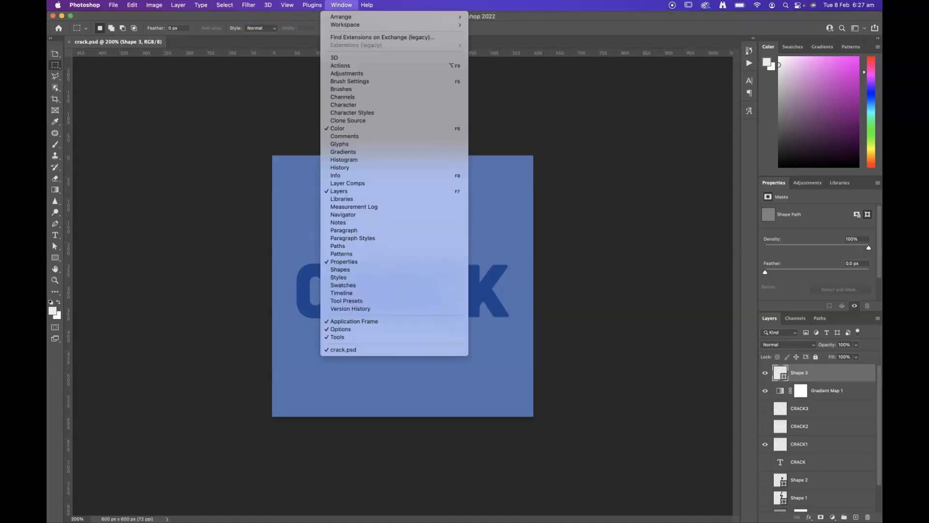
left_click(360, 293)
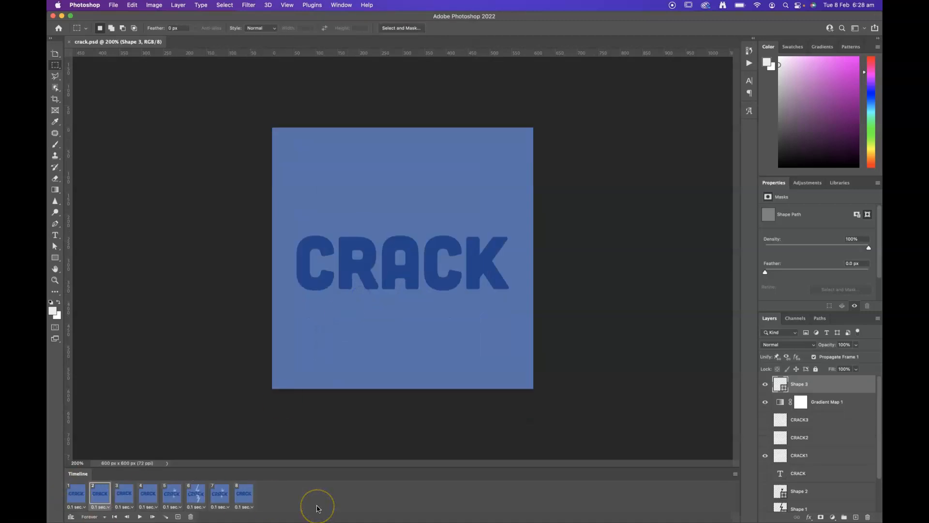
Play the frame animation in crack.psd from frame 1, enlarge the layer list to view all layers, and stop playback.
left_click(73, 493)
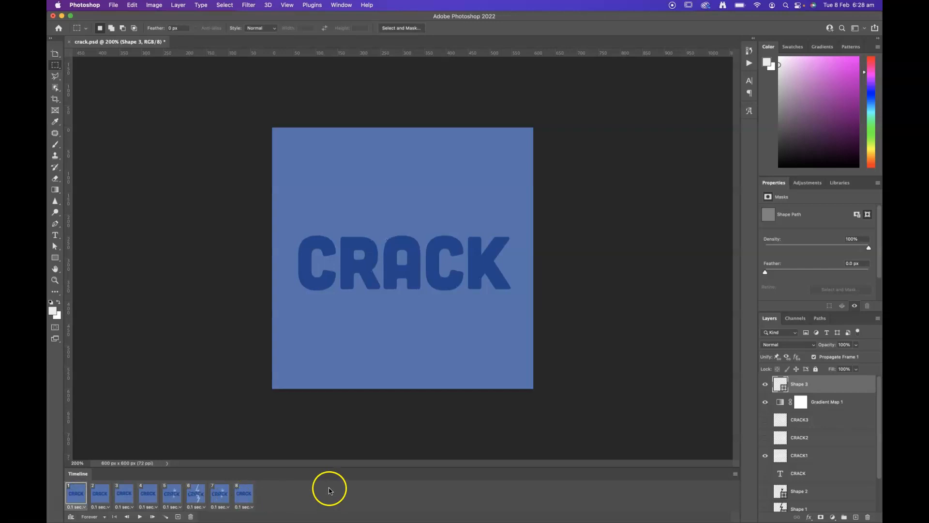
left_click(139, 516)
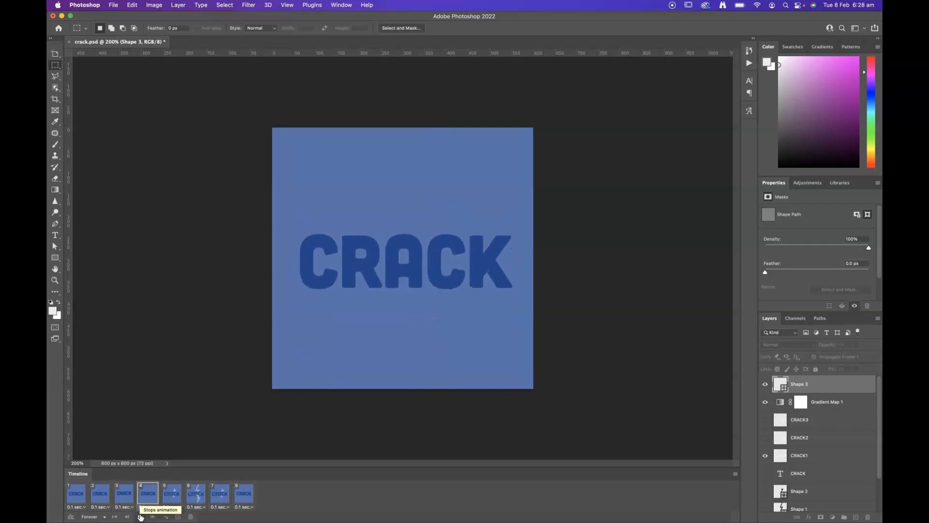
left_click(139, 516)
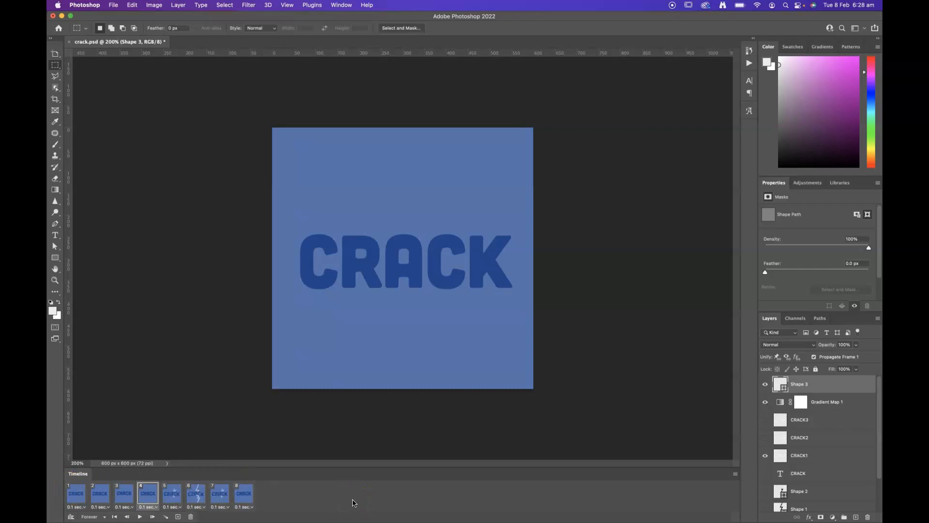
left_click(140, 516)
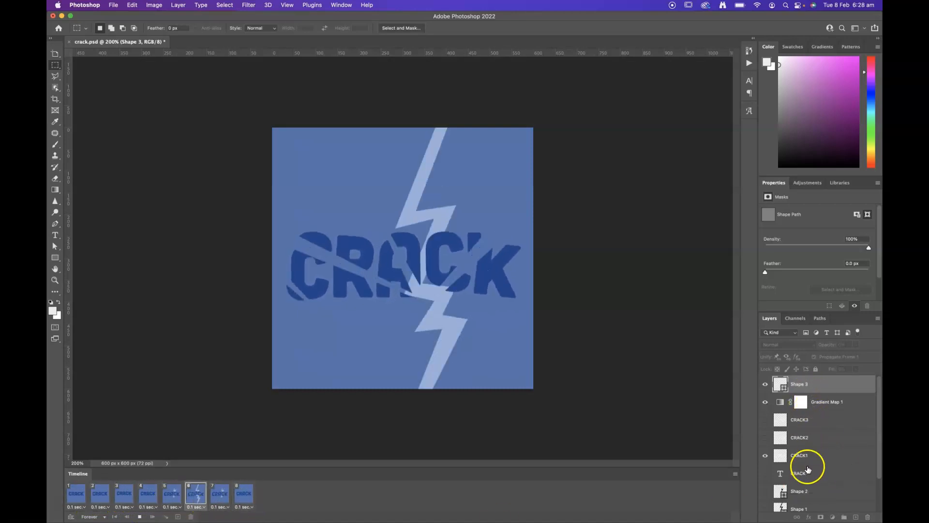
left_click_drag(799, 311, 807, 213)
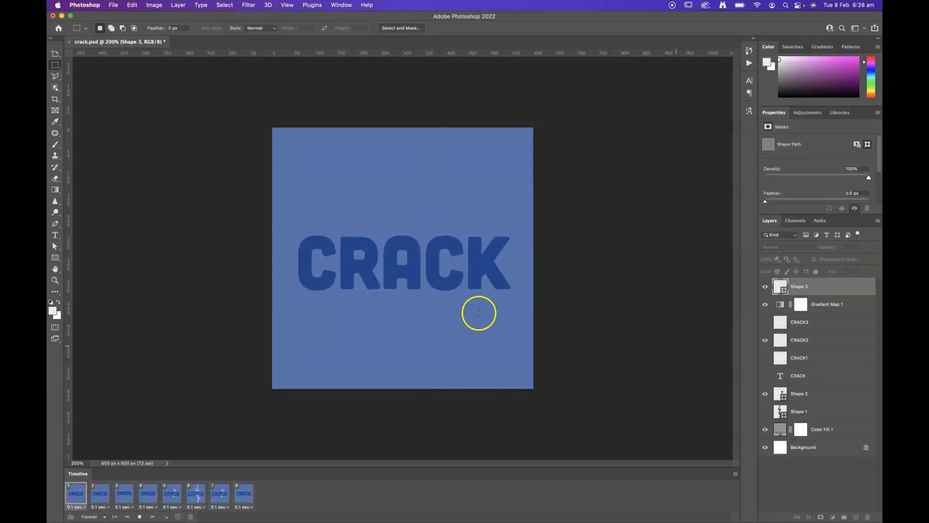
left_click(140, 516)
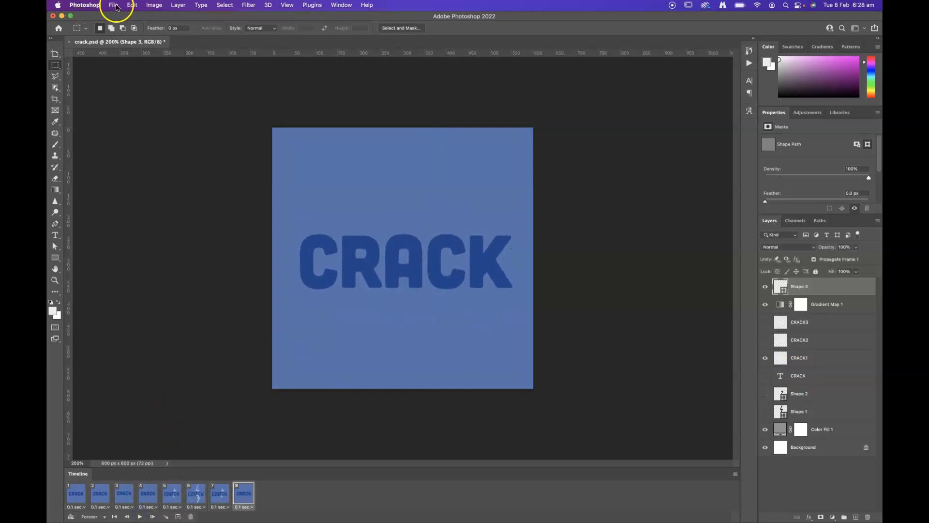
Create a new 600 x 600 px document at 72 pixels/inch in RGB Color with a white background.
left_click(114, 6)
left_click(117, 17)
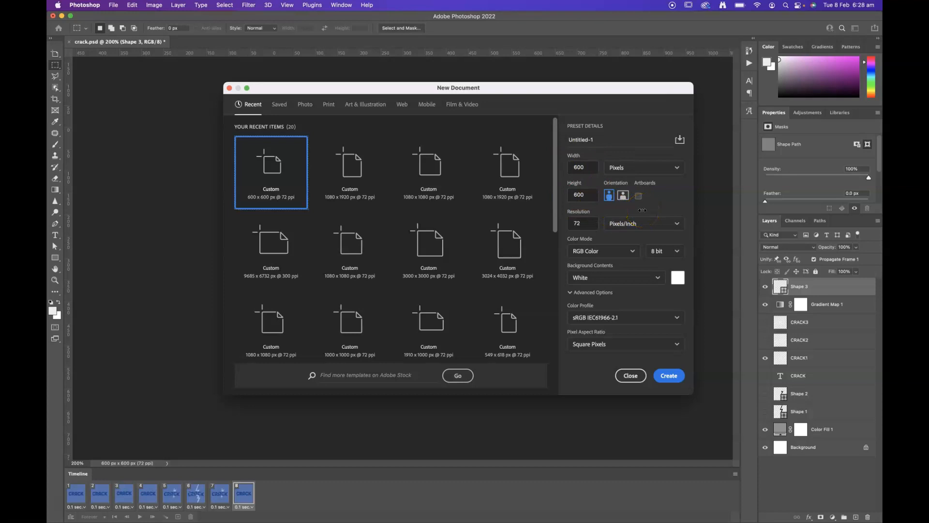
left_click(572, 223)
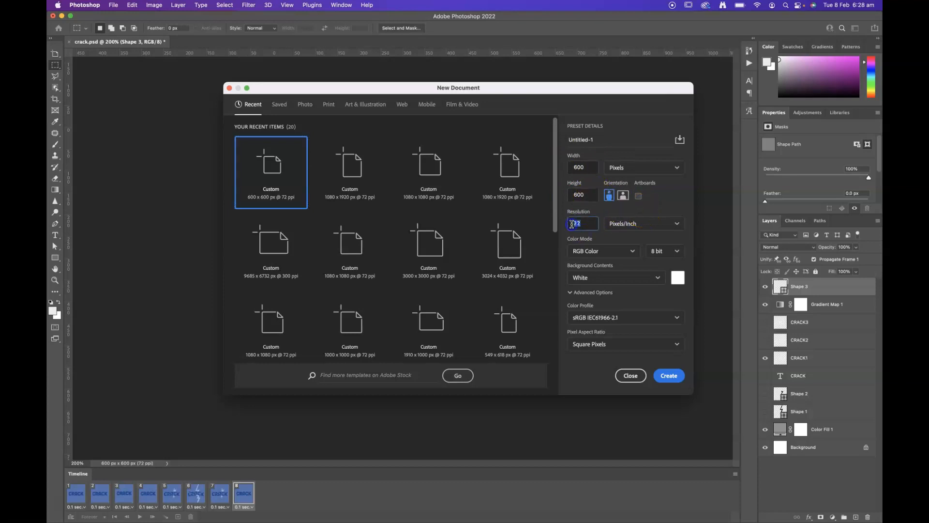
left_click(633, 230)
left_click(669, 376)
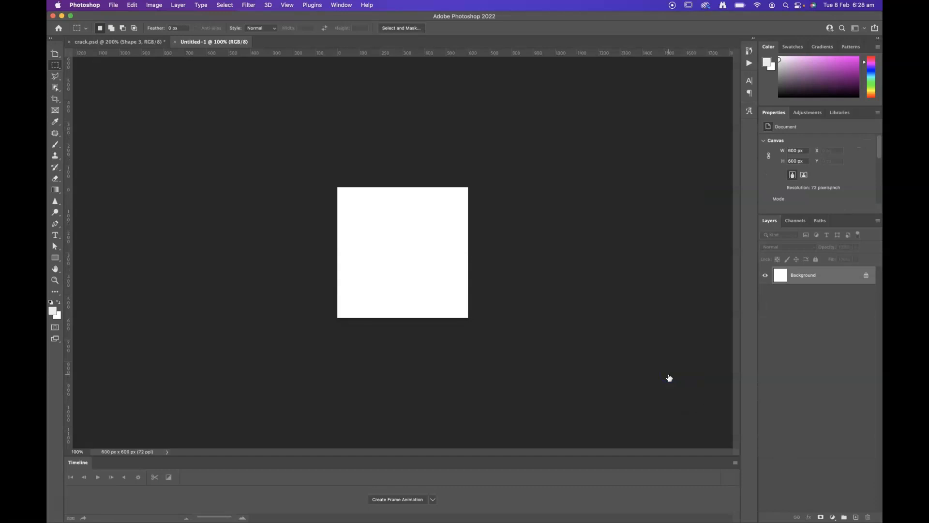
key("super+plus")
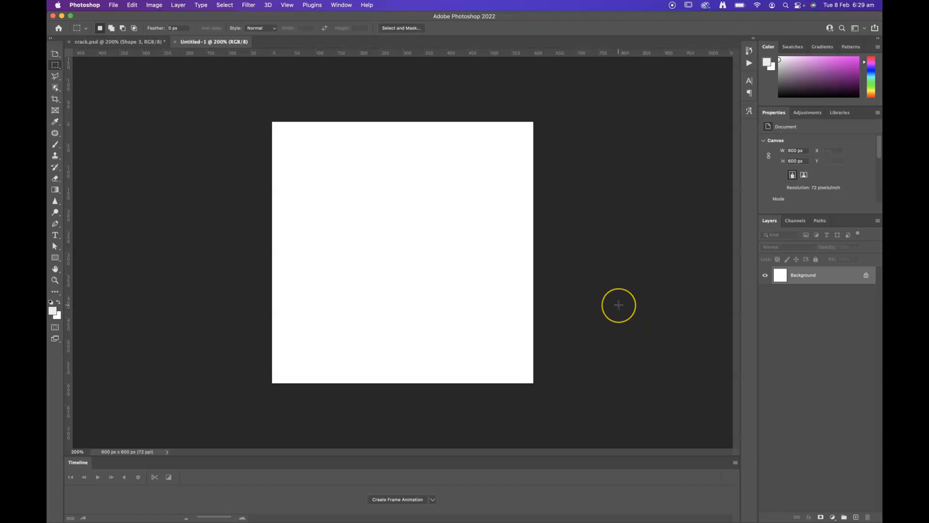
Add a Solid Color fill layer in blue 0081bd above the background.
left_click(832, 517)
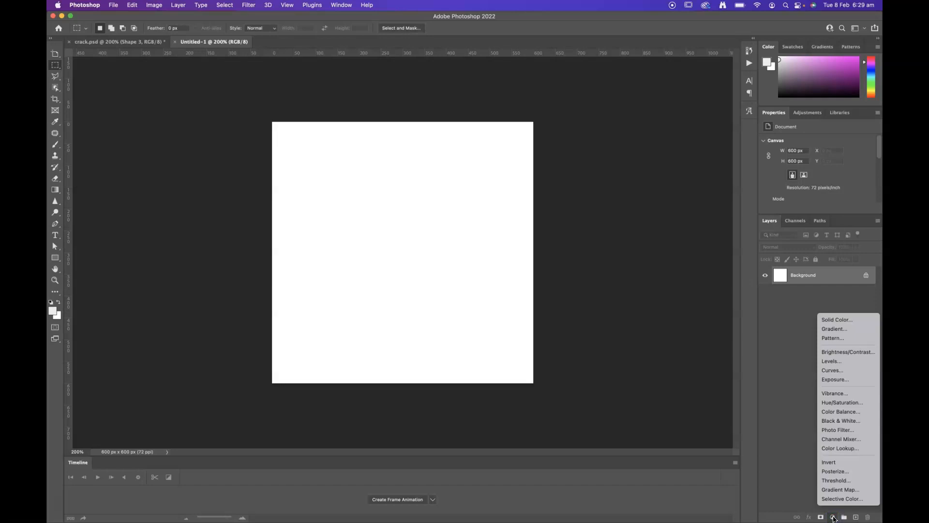
left_click(831, 318)
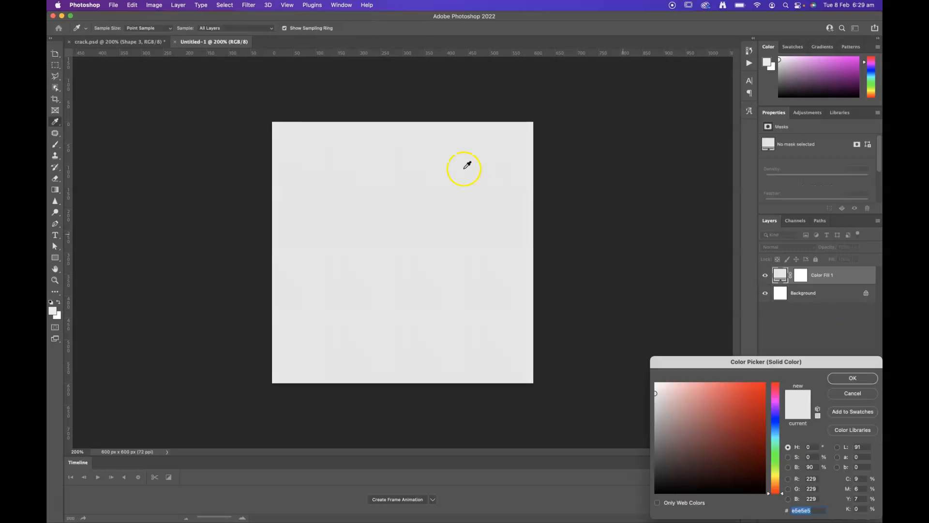
left_click(774, 431)
left_click_drag(744, 434, 764, 411)
left_click(852, 378)
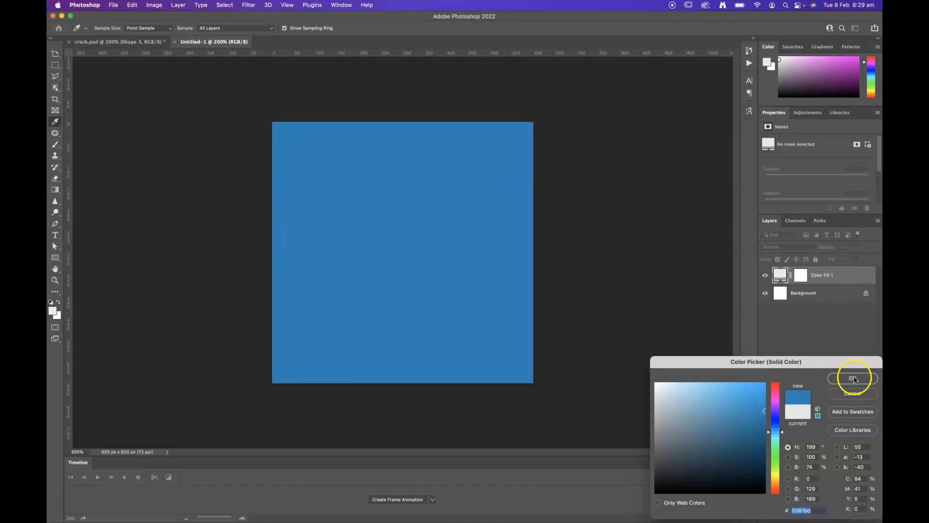
left_click(854, 379)
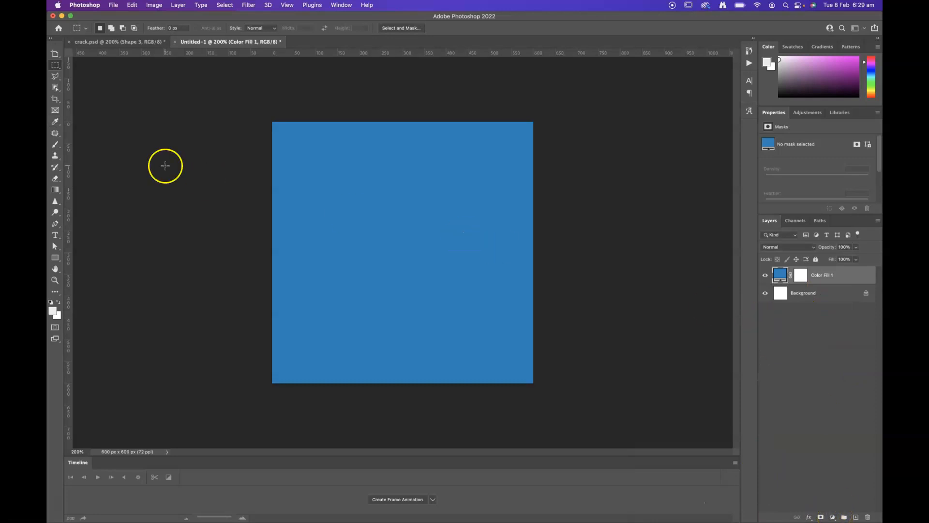
Add the text "CRACK" on the canvas in Cubano Regular at 200 pt.
left_click(55, 235)
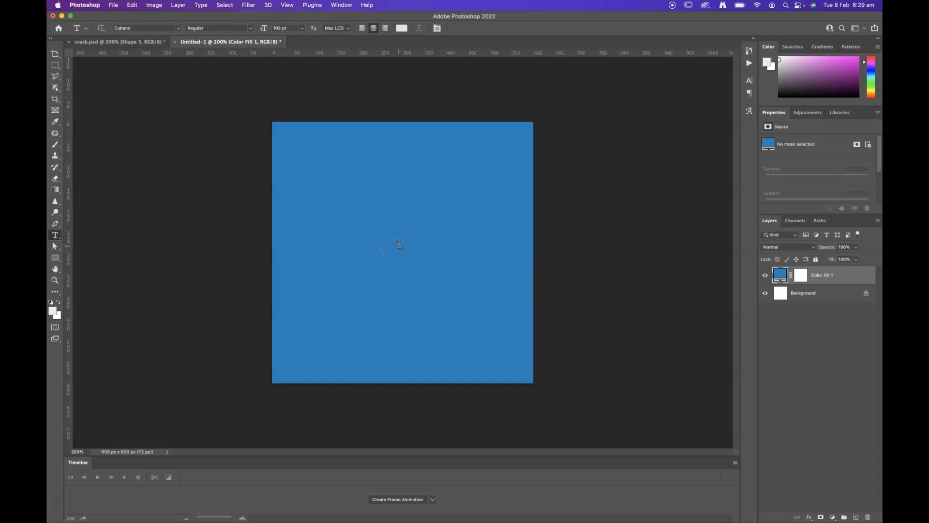
left_click(131, 27)
left_click(262, 26)
type("200")
left_click(394, 254)
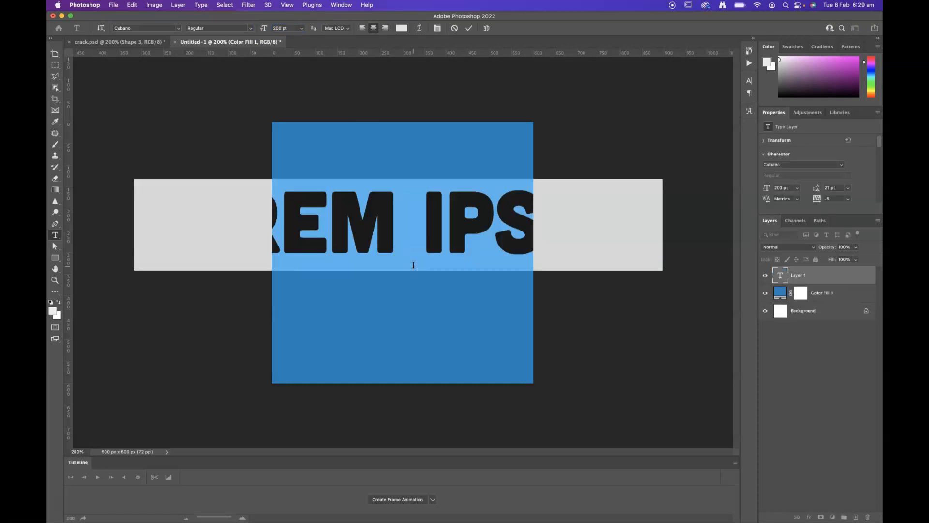
type("CRA")
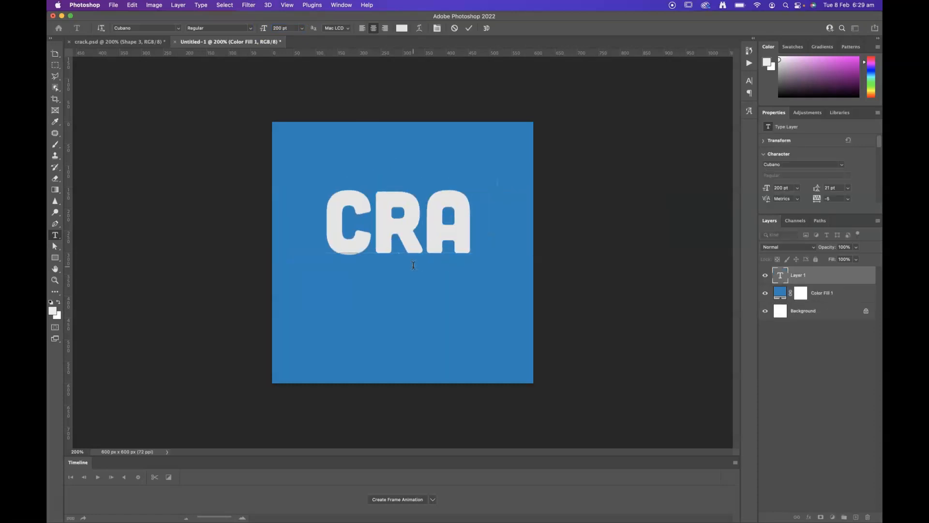
type("CK")
Reduce the font size of the whole word CRACK to 180 pt.
left_click_drag(529, 213, 253, 219)
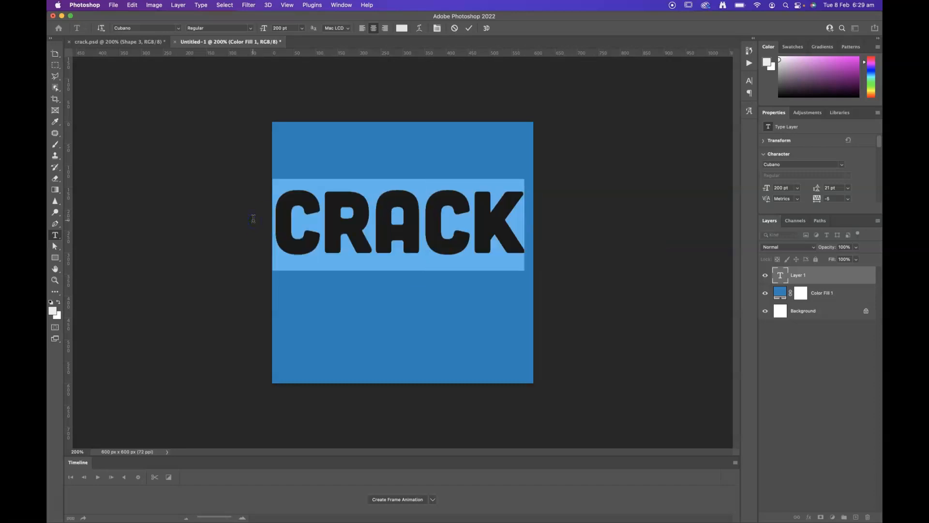
key("super+shift+comma")
key("super+shift+comma")
key("super+shift+comma")
key("super+shift+comma")
key("super+shift+comma")
key("super+shift+comma")
key("super+shift+comma")
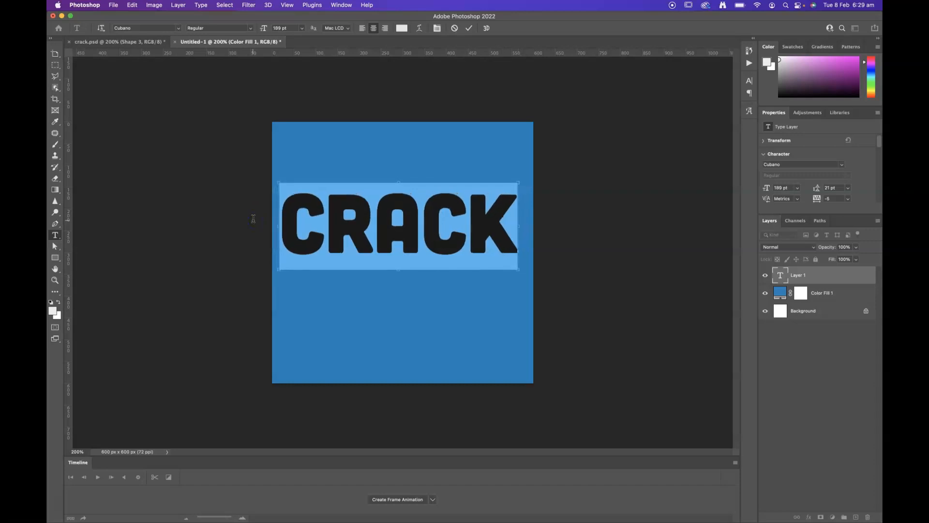
key("super+shift+comma")
key("super+shift+comma")
key("super+shift+comma")
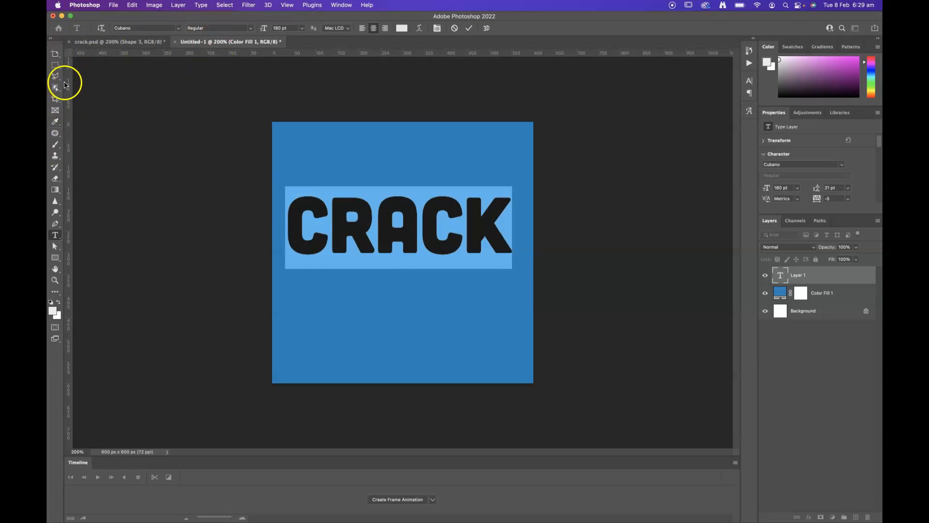
Commit the CRACK text and move it down to about the middle of the canvas.
left_click(60, 55)
left_click(82, 53)
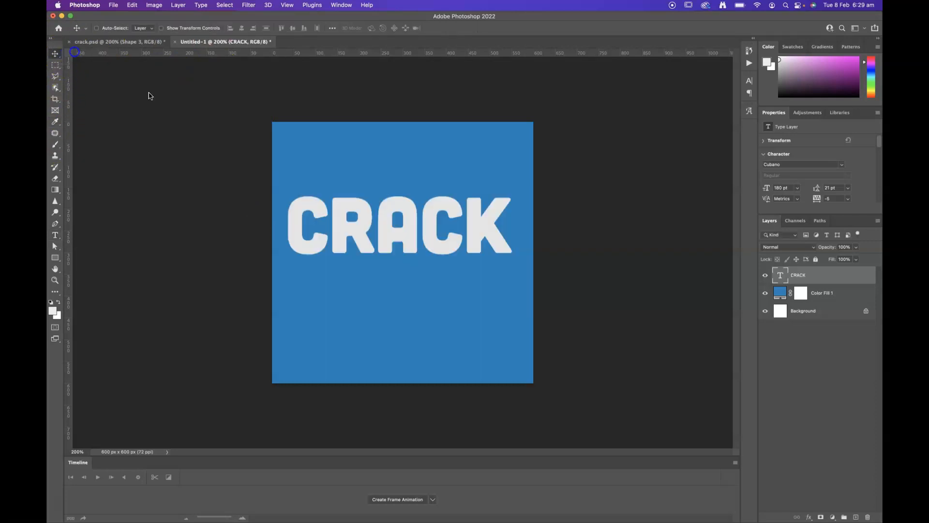
left_click_drag(339, 220, 342, 245)
Recolor the CRACK text to dark blue 0a3d7c and commit the text edit.
left_click(781, 277)
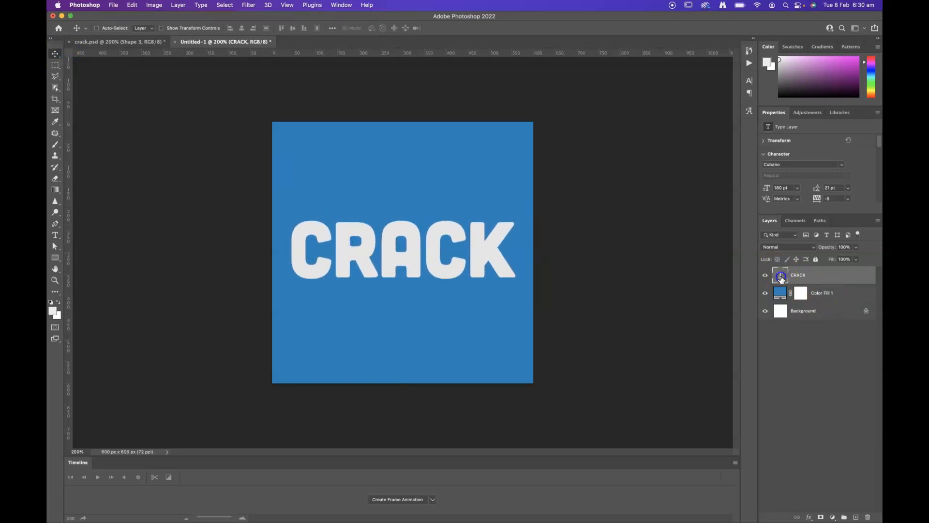
double_click(781, 276)
left_click(403, 29)
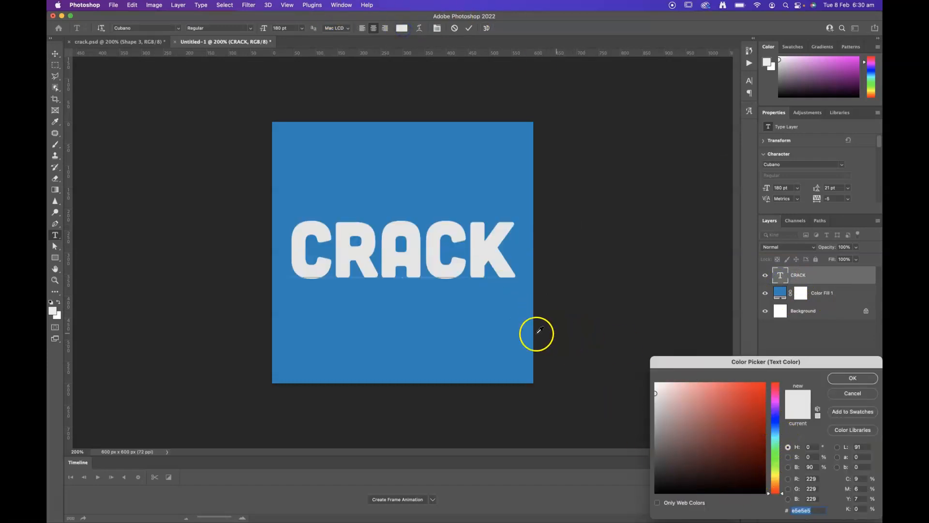
left_click(502, 332)
mouse_move(759, 425)
left_mouse_down()
mouse_move(752, 440)
mouse_move(778, 427)
mouse_move(756, 439)
left_mouse_up()
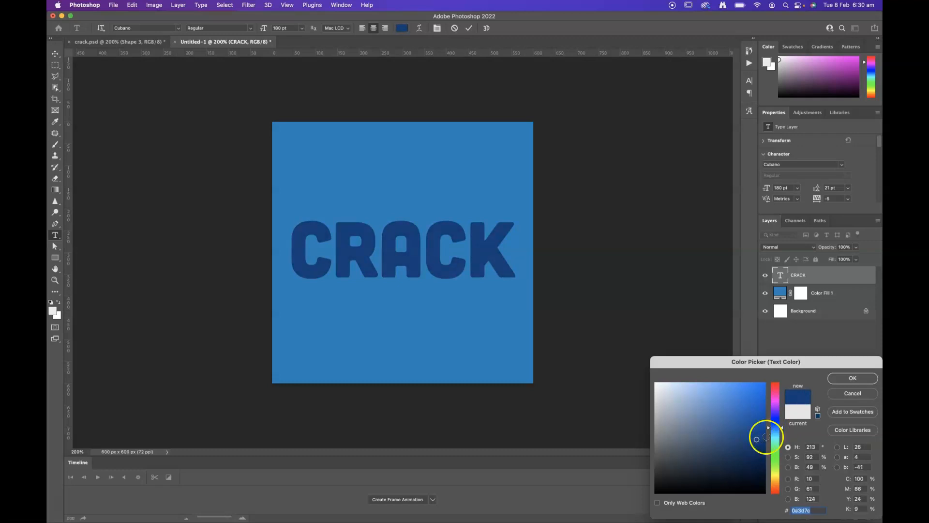
left_click(863, 377)
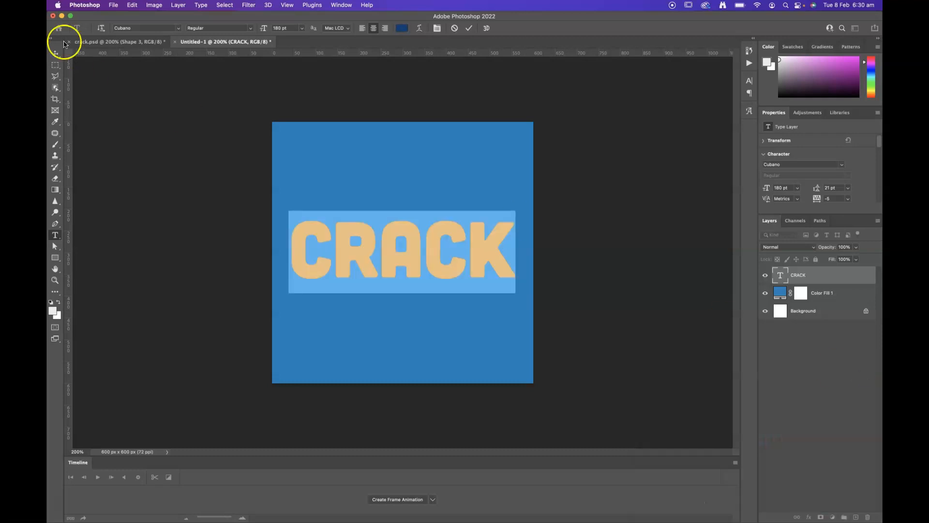
left_click(55, 53)
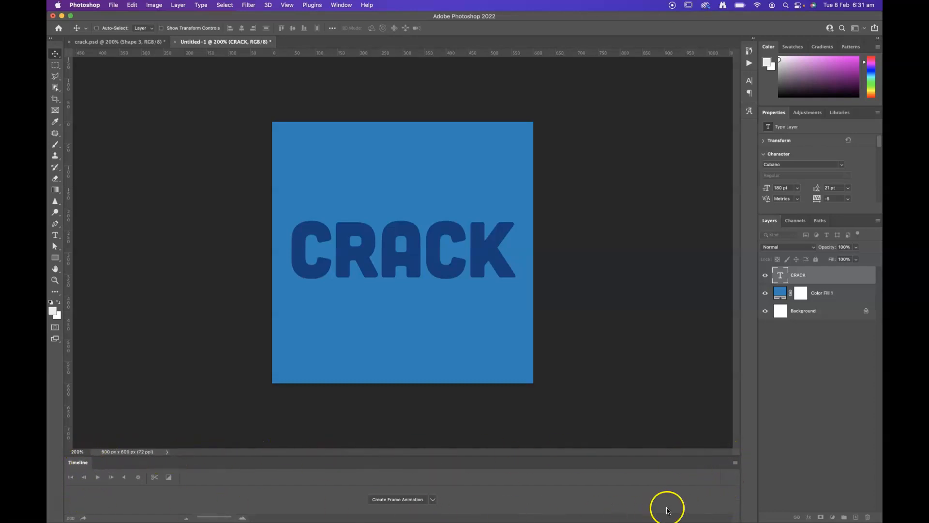
Check that the timeline is enabled and that frame animation is its chosen type instead of video timeline.
left_click(341, 5)
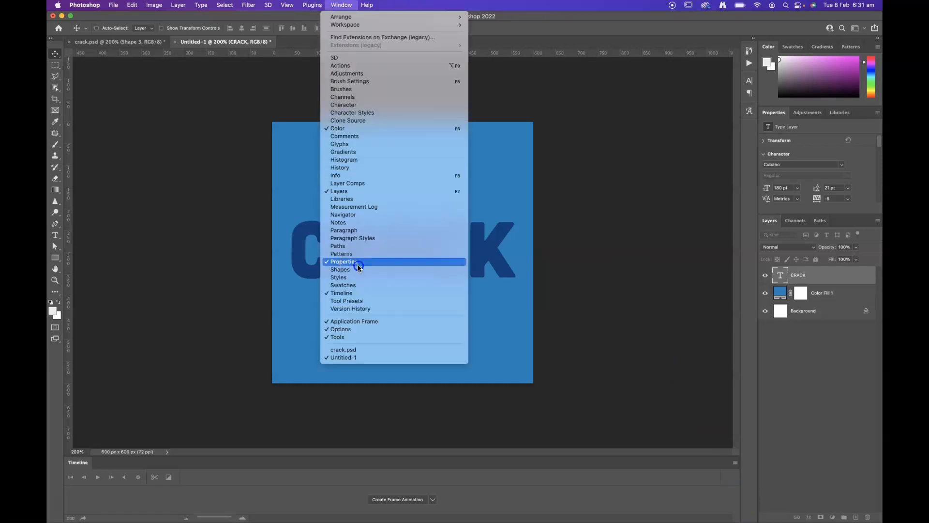
left_click(341, 5)
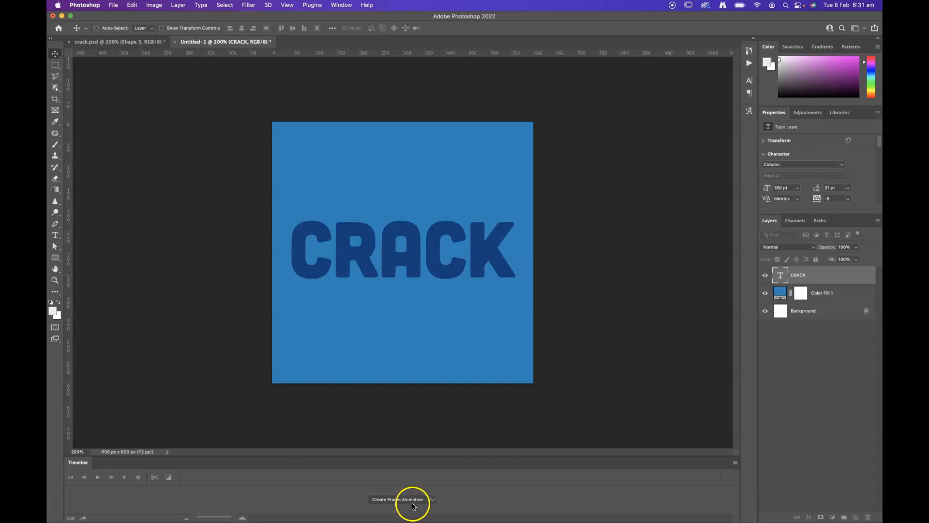
left_click(432, 500)
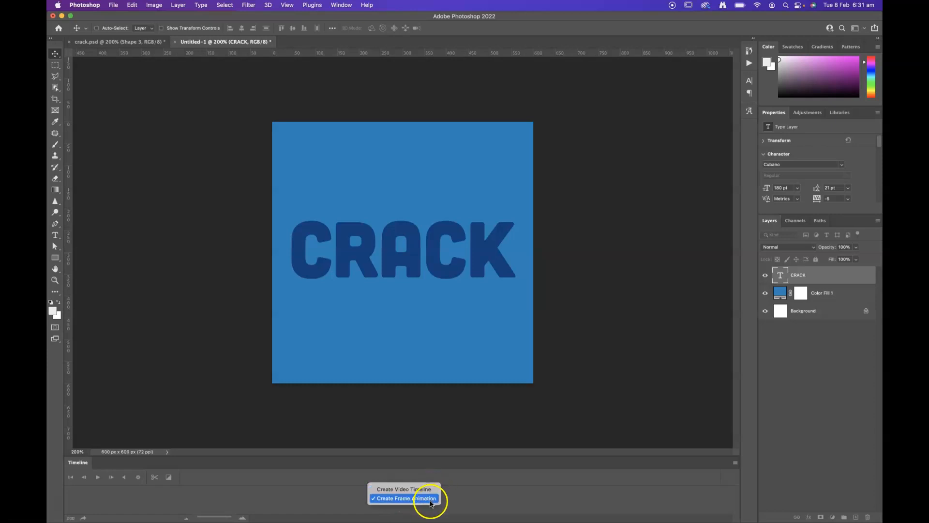
left_click(394, 499)
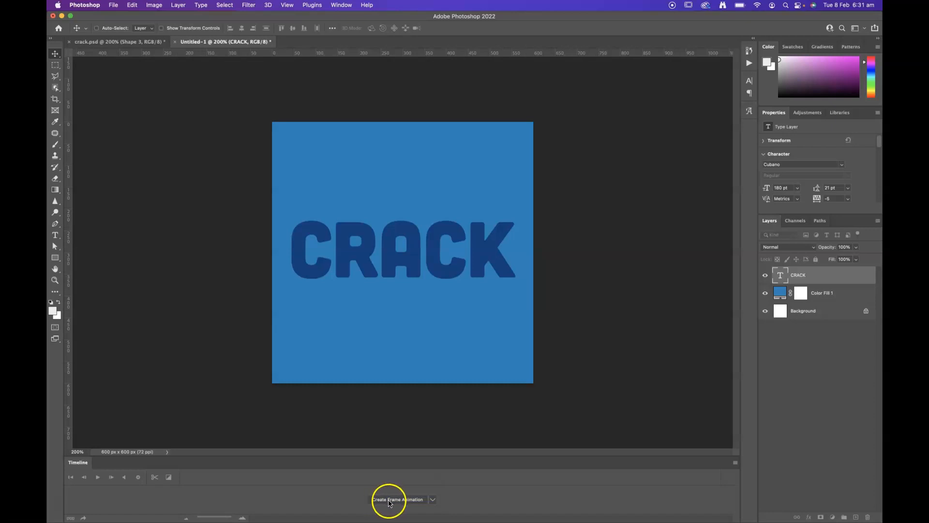
left_click(433, 500)
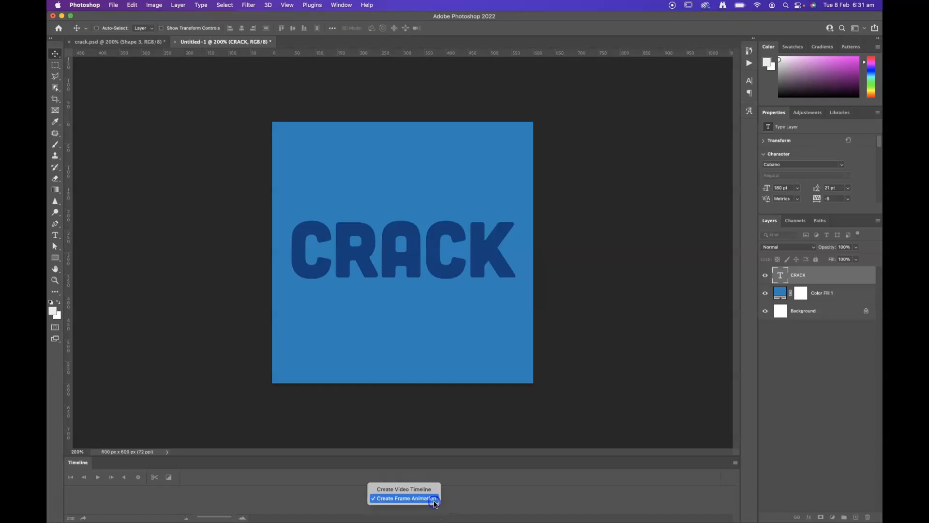
left_click(484, 497)
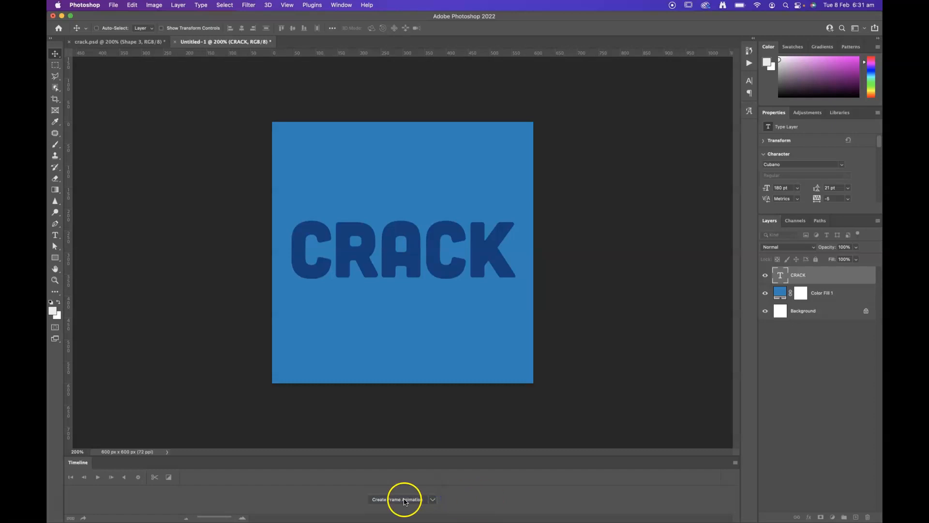
Create the frame animation, then duplicate the CRACK text layer and hide the original text layer.
left_click(405, 498)
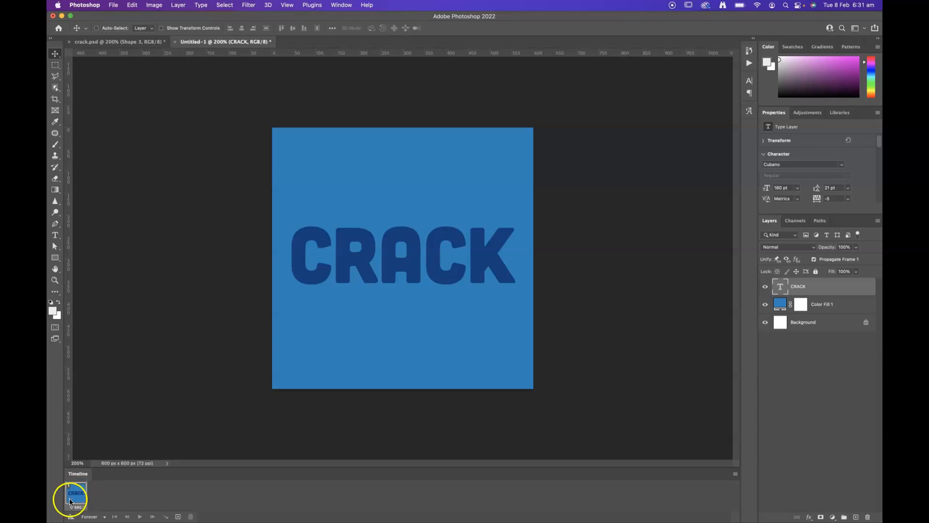
left_click(798, 287)
left_click_drag(799, 288, 856, 516)
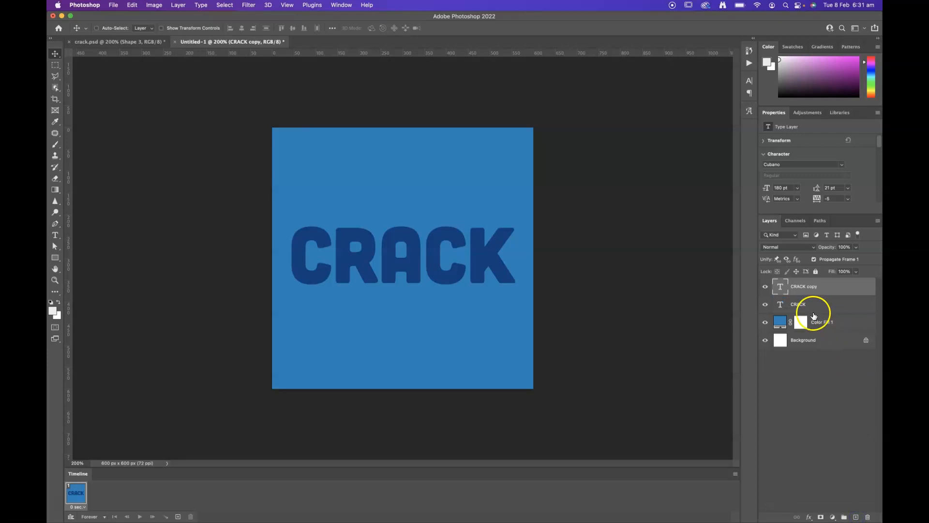
left_click(765, 304)
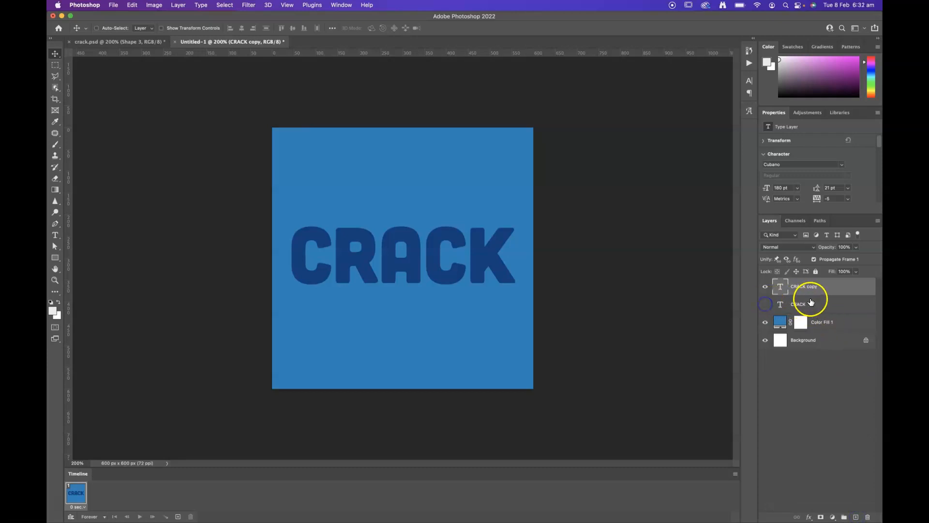
Rasterize the duplicated text layer and rename it CRACK 1.
left_click(782, 289)
right_click(817, 286)
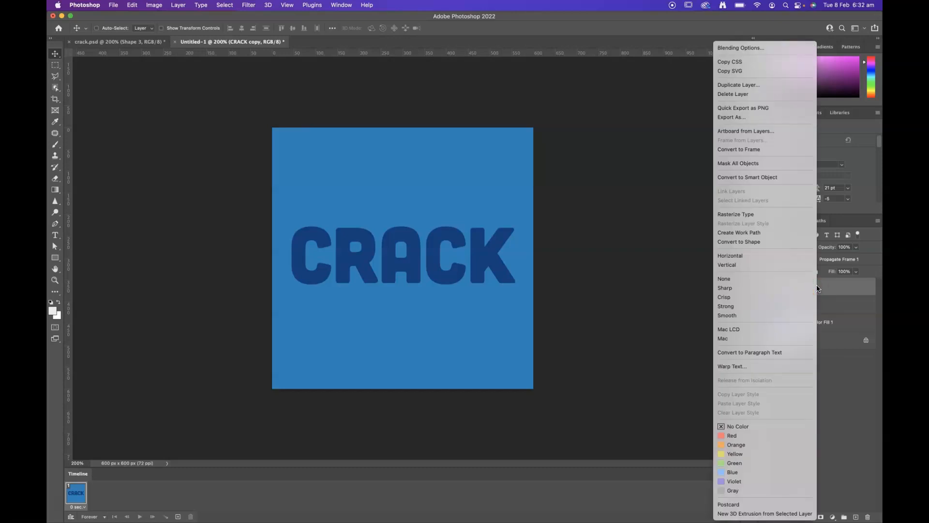
left_click(782, 214)
left_click(811, 292)
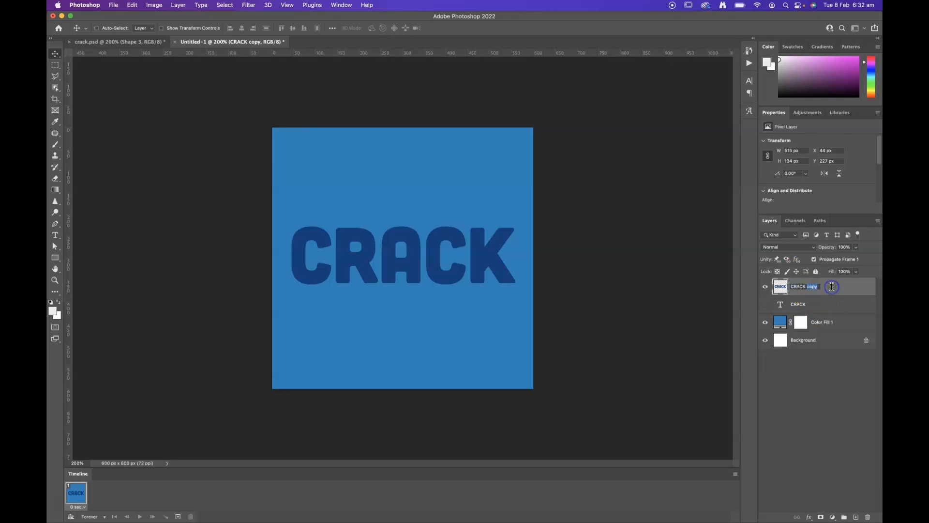
type("CRACK 1")
key("Return")
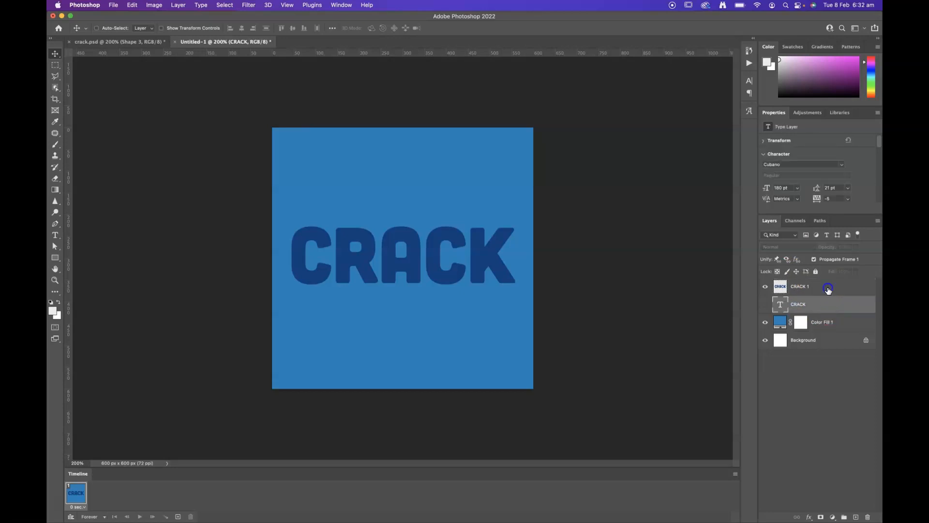
Duplicate the CRACK 1 layer as CRACK 2 and hide CRACK 1.
left_click(333, 226)
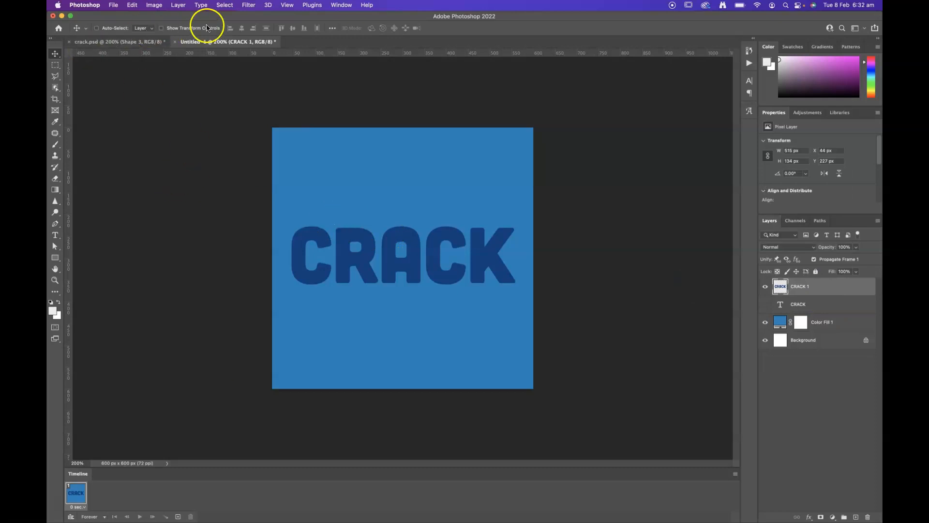
left_click(55, 78)
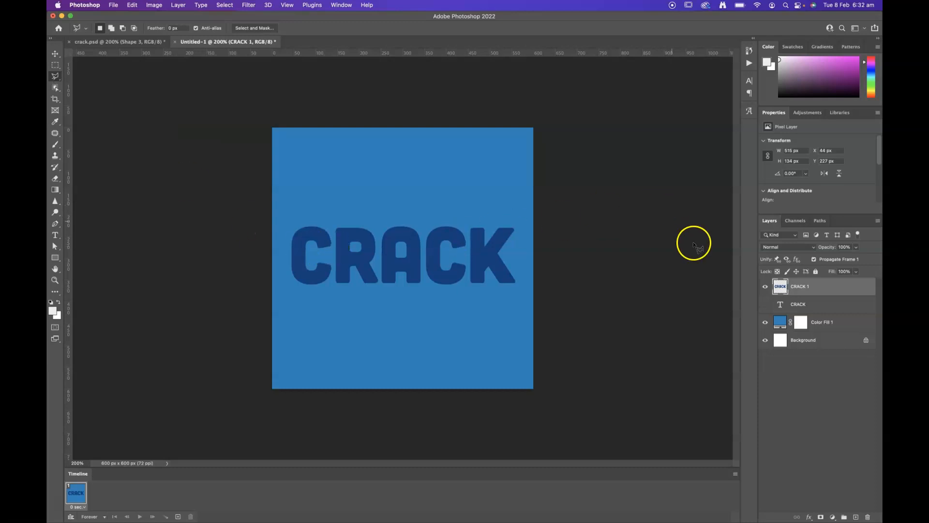
left_click_drag(801, 289, 855, 517)
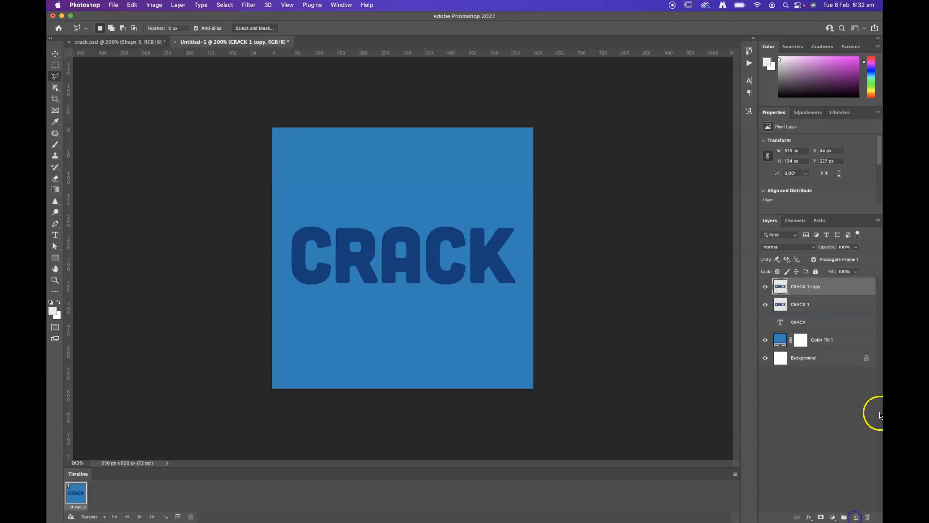
left_click(764, 304)
double_click(804, 287)
key("Return")
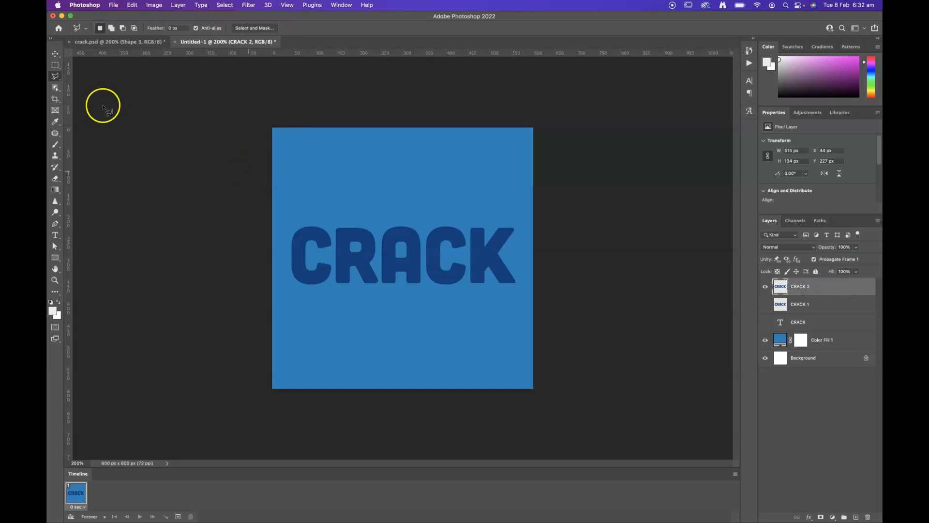
Outline the upper part of the last C and K on CRACK 2 with the Polygonal Lasso, cutting diagonally through both letters.
left_click(355, 251)
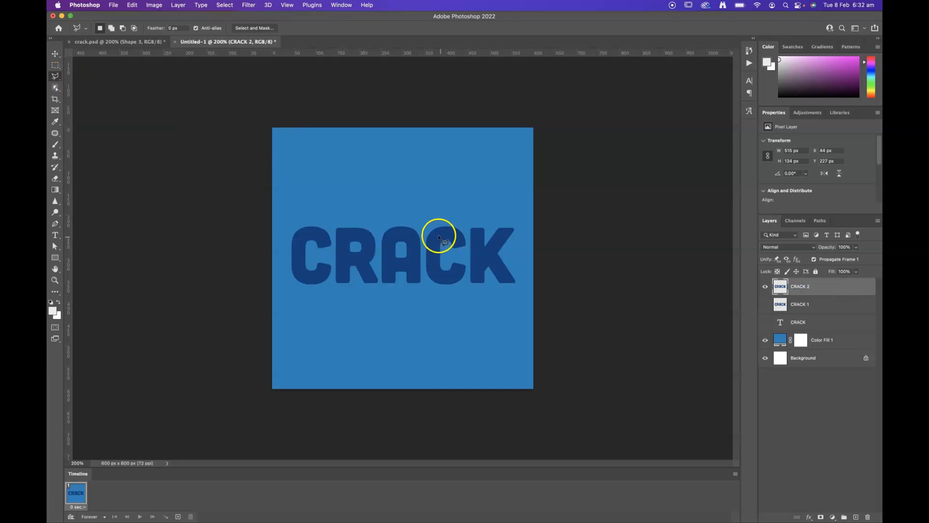
left_click(54, 77)
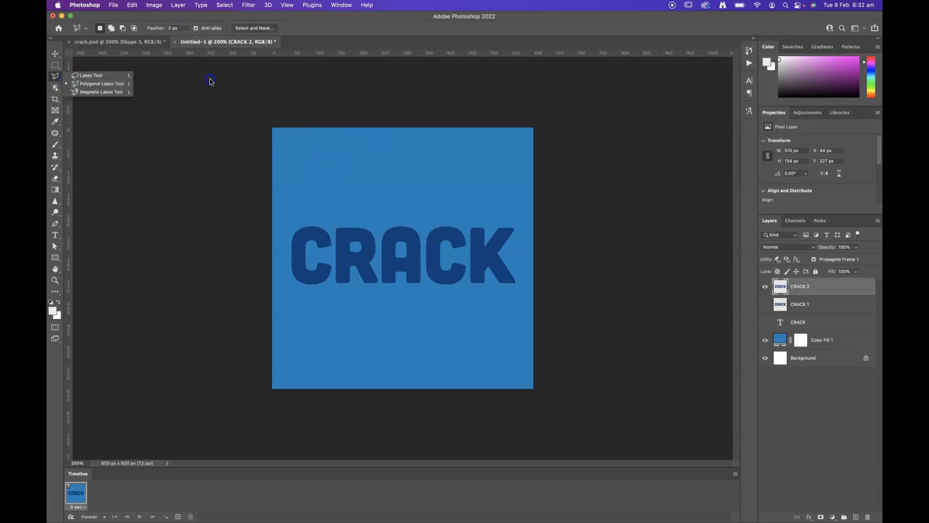
left_click(128, 85)
left_click(413, 213)
left_click(521, 267)
left_click(527, 216)
left_click(485, 205)
left_click(414, 213)
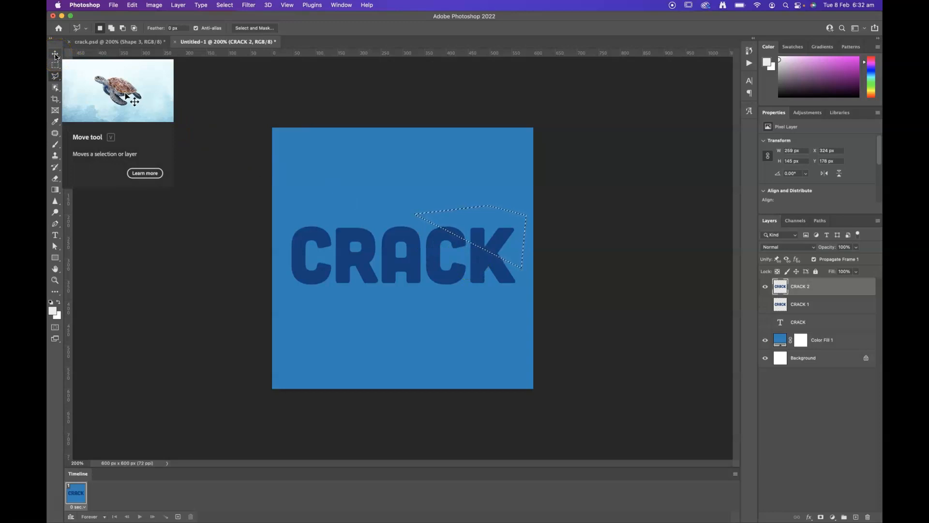
Shift the selected C and K piece about 4 px right and 7 px up, rotate it about 4.4° counterclockwise, and clear the selection.
key("super+t")
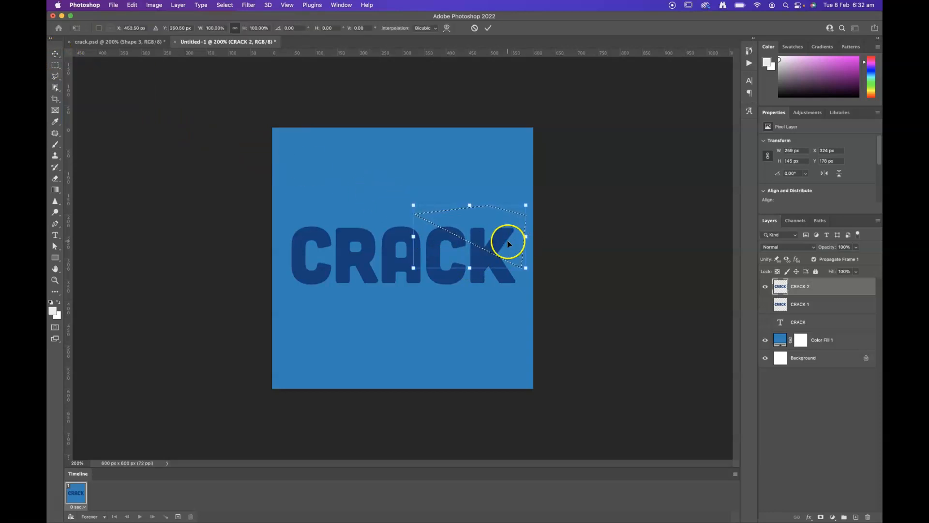
left_click_drag(507, 240, 509, 236)
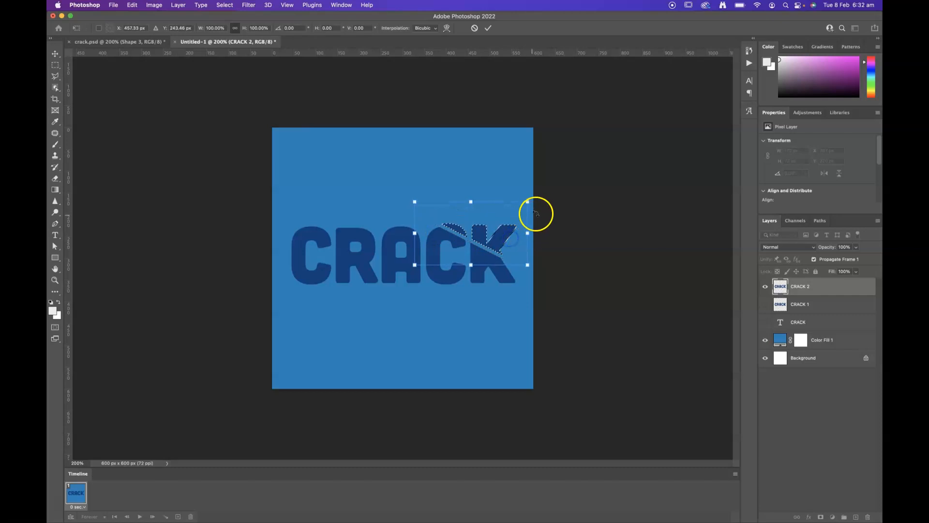
left_click_drag(537, 201, 538, 196)
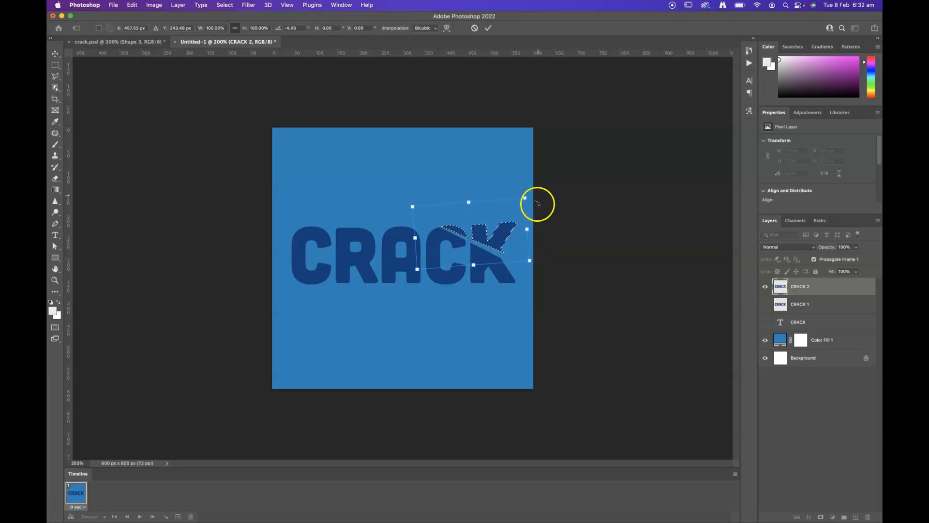
key("Return")
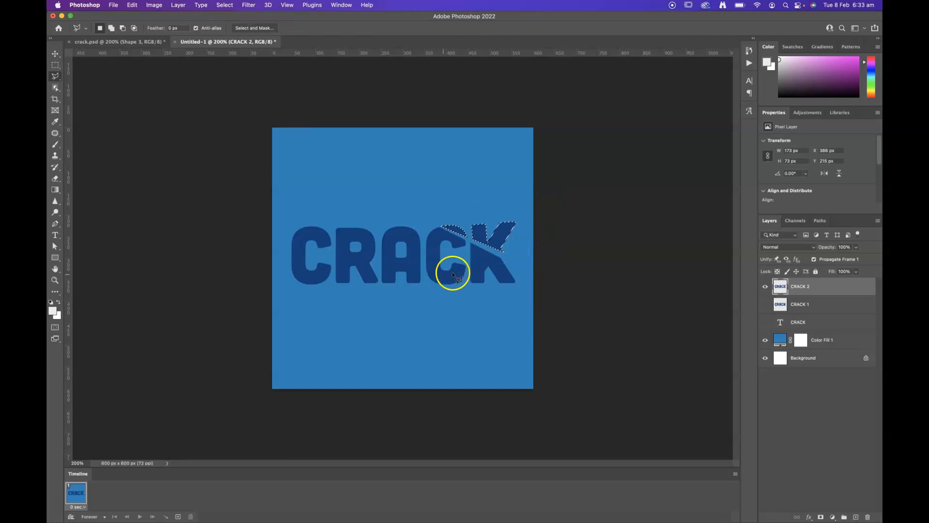
left_click(506, 311)
left_click(506, 312)
left_click(486, 200)
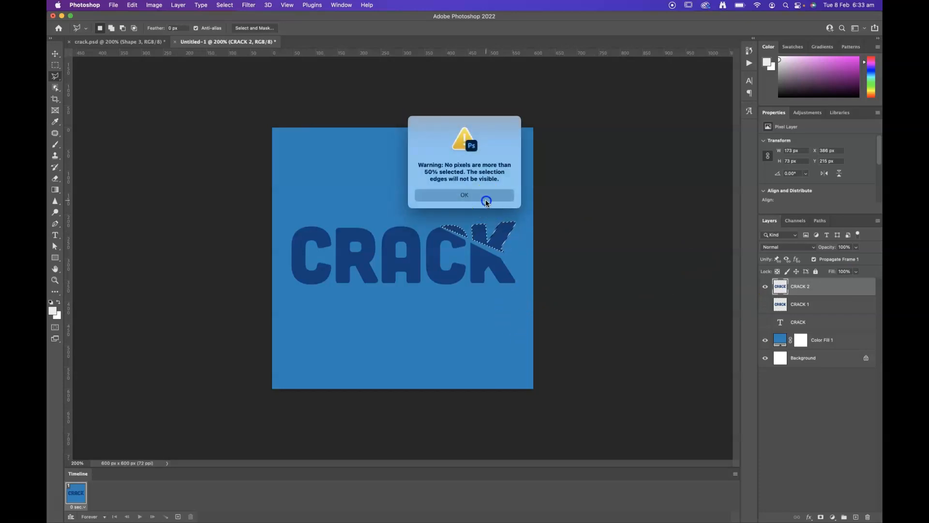
Duplicate the CRACK 2 layer as CRACK 3 and hide CRACK 2.
left_click_drag(802, 289, 856, 516)
left_click(809, 289)
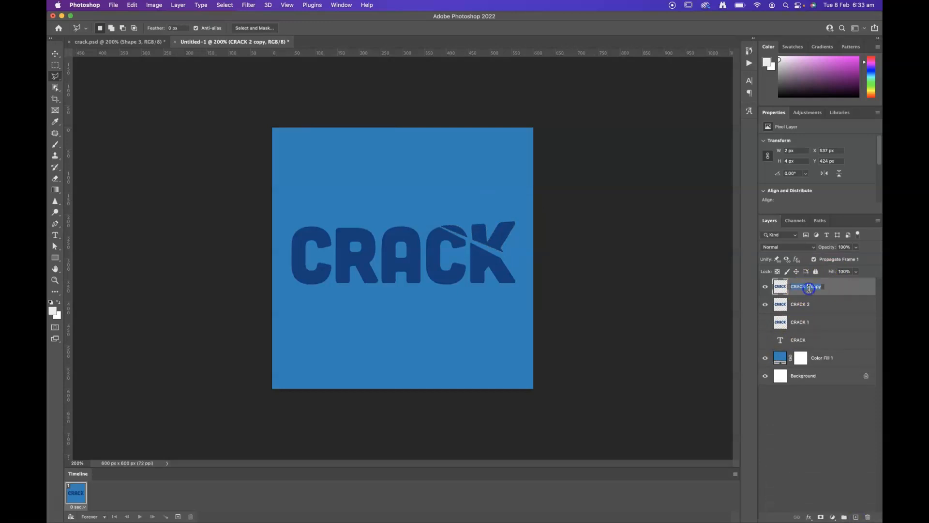
left_click(837, 289)
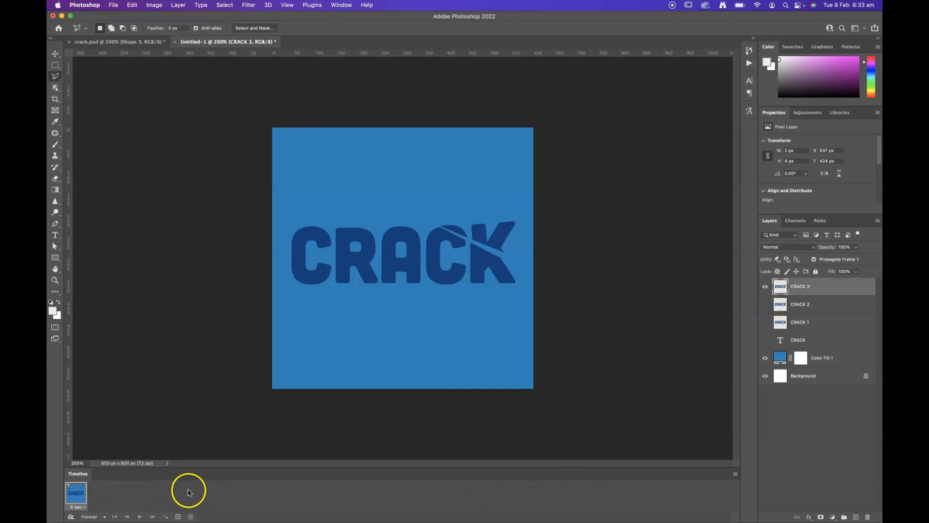
On CRACK 3, lasso the first C and the upper parts of R and A with a diagonal polygonal cut.
left_click(805, 287)
left_click(427, 209)
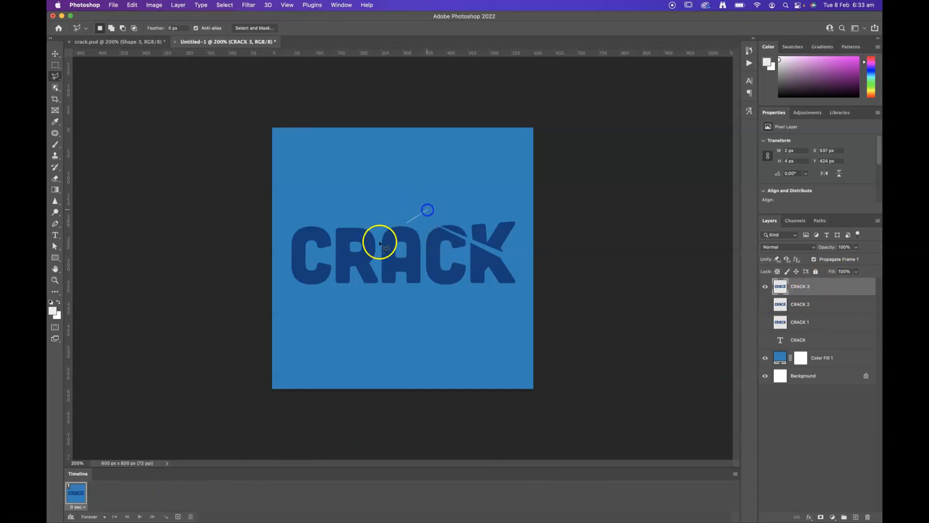
left_click(273, 312)
left_click(248, 253)
left_click(257, 201)
left_click(309, 197)
left_click(349, 196)
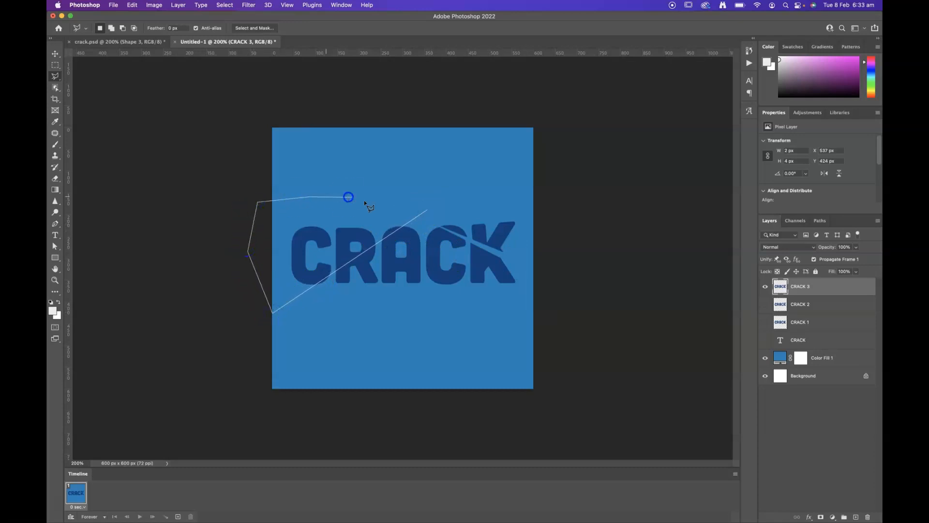
left_click(427, 208)
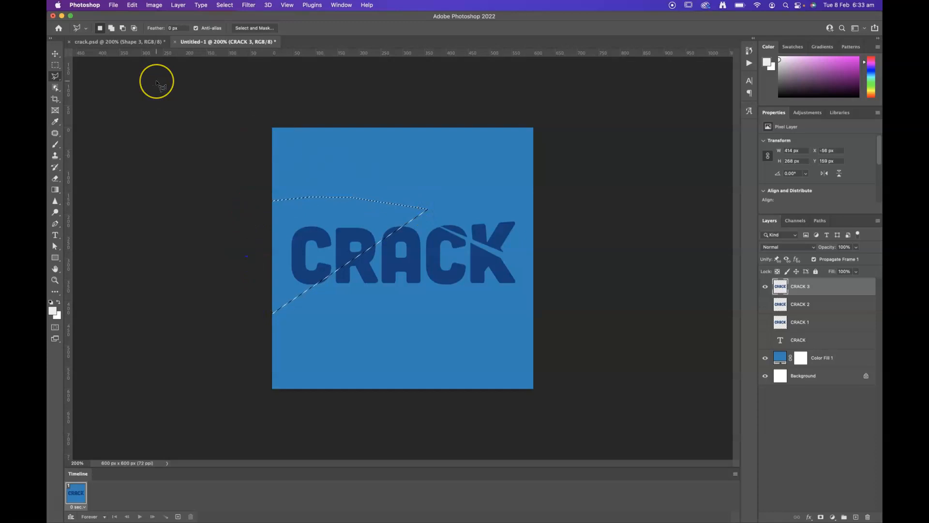
Shift the selected C, R and A piece about 3 px left and 13 px up, rotate it about 3° clockwise, and clear the selection.
key("super+t")
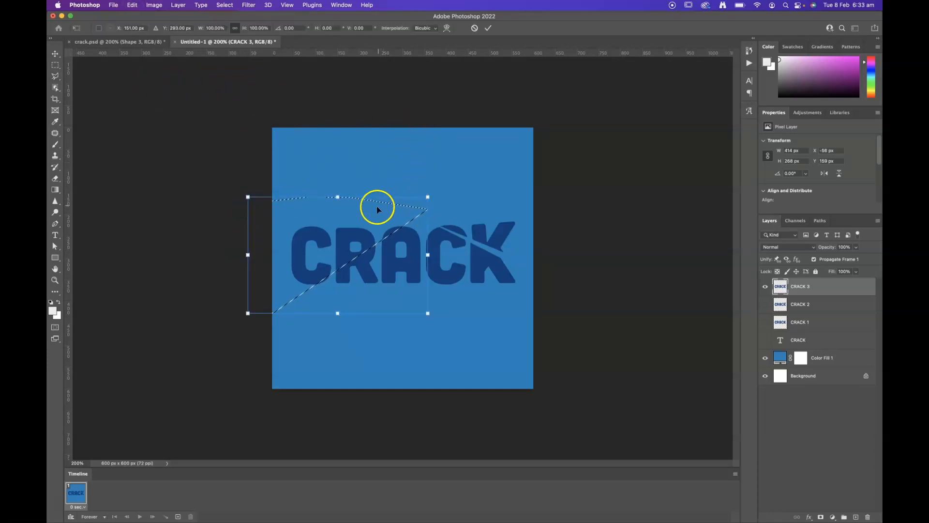
left_click_drag(357, 230, 353, 225)
left_click_drag(437, 186, 441, 190)
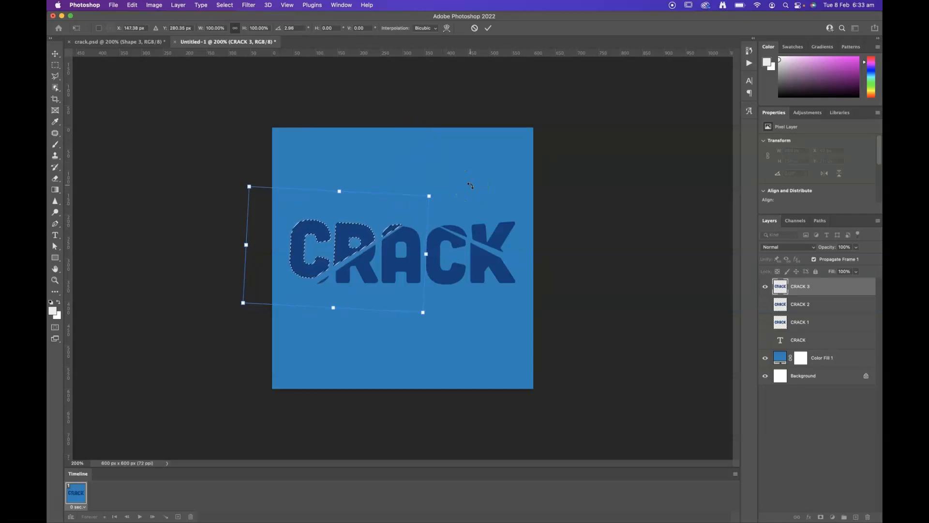
key("Return")
key("l")
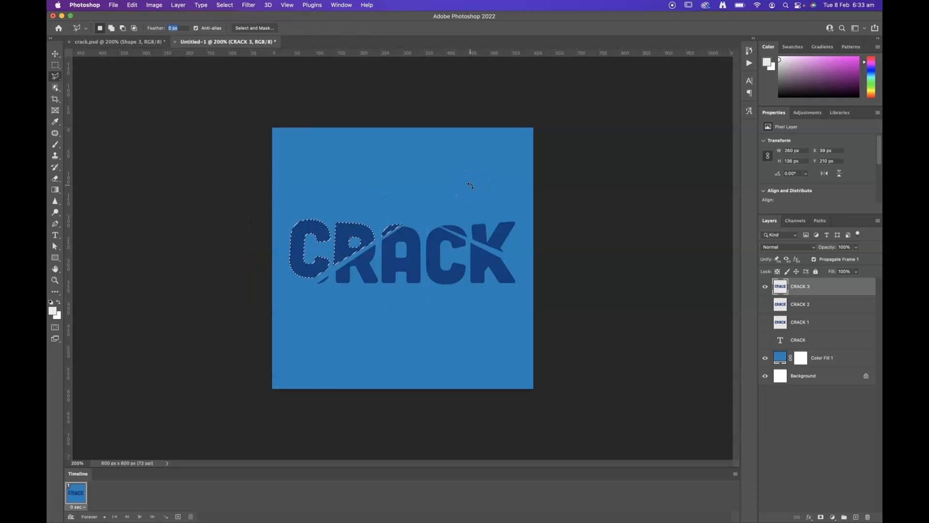
key("Return")
left_click(470, 186)
left_click(472, 184)
Lasso the right end of the word on CRACK 3 with a steep cut through the A, enclosing the last C and K.
left_click(423, 211)
left_click(408, 294)
left_click(523, 324)
left_click(537, 268)
left_click(535, 215)
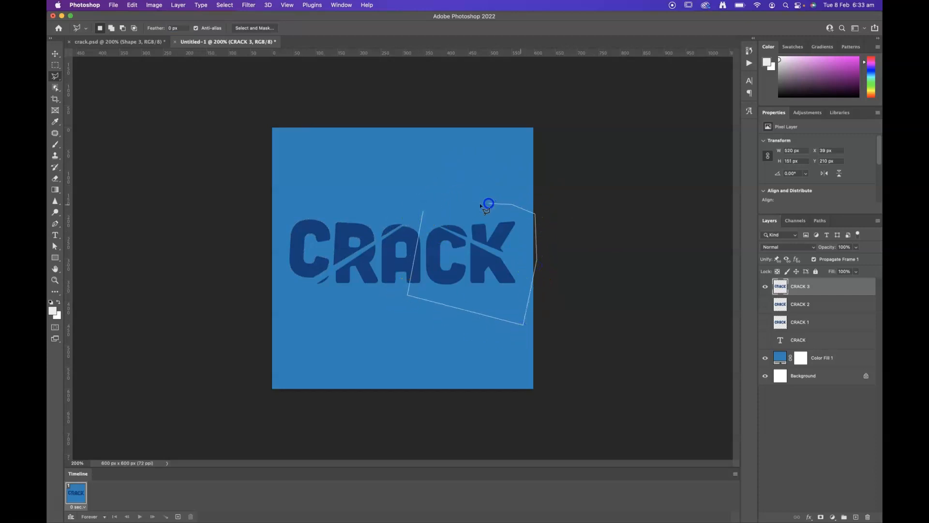
left_click(423, 211)
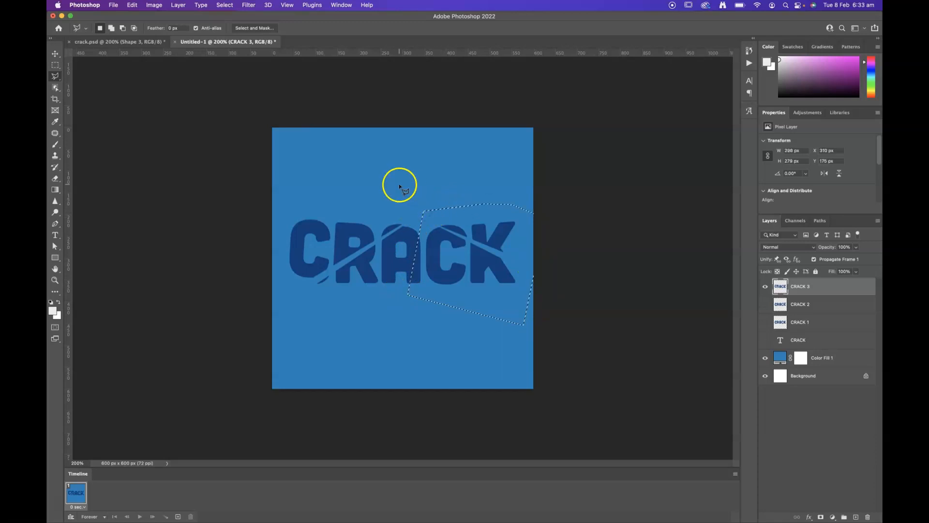
Shift the selected right end of the word about 7 px right and 2 px up, rotate it about 3° clockwise, and deselect.
key("super+t")
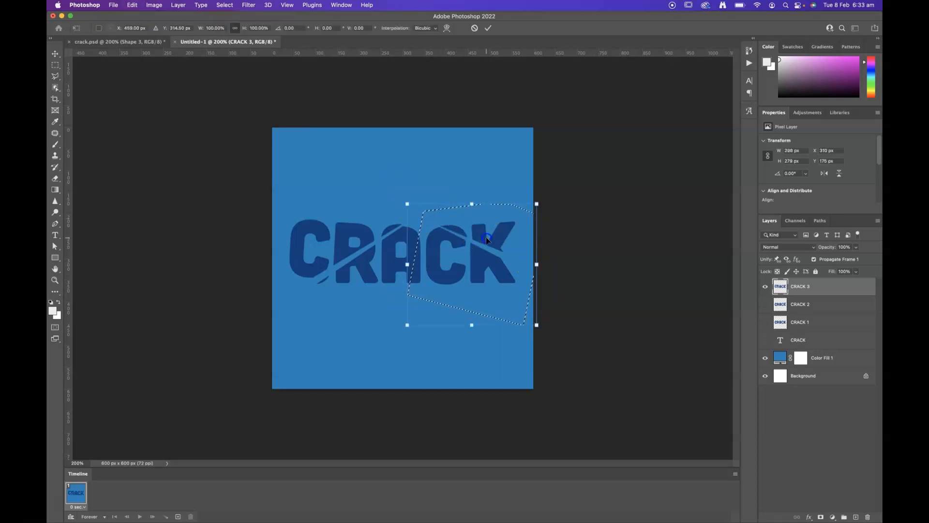
left_click_drag(485, 236, 490, 239)
left_click_drag(560, 199, 563, 204)
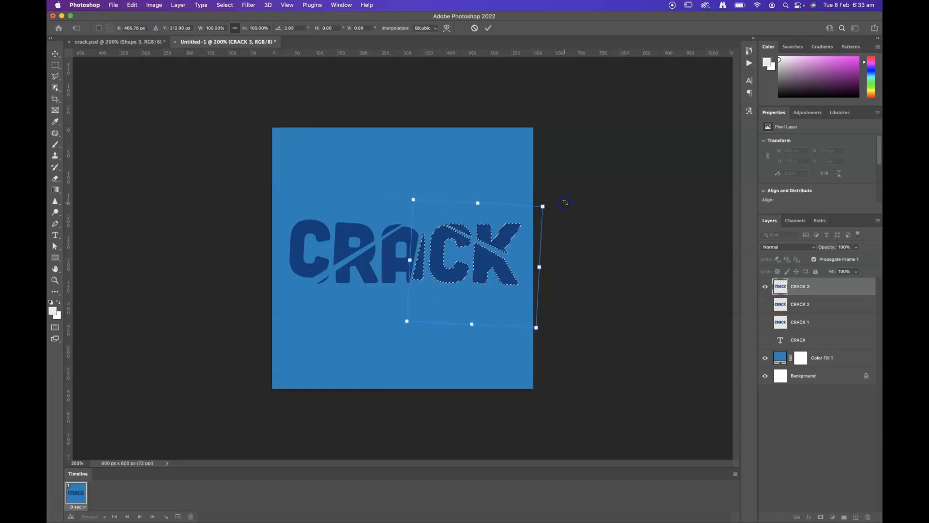
key("Return")
key("super+d")
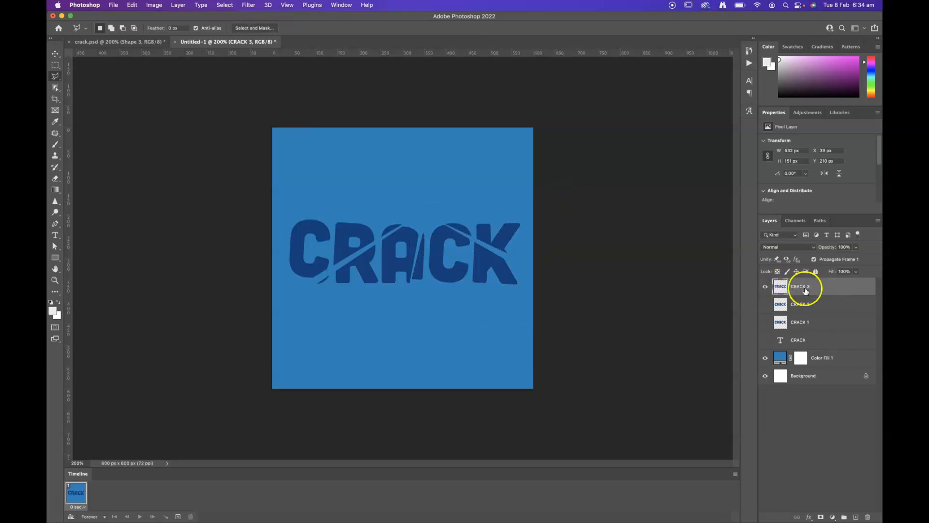
Duplicate the CRACK 3 layer as CRACK 4 and hide CRACK 3.
left_click(782, 289)
left_click_drag(782, 289, 855, 516)
left_click(764, 304)
double_click(811, 285)
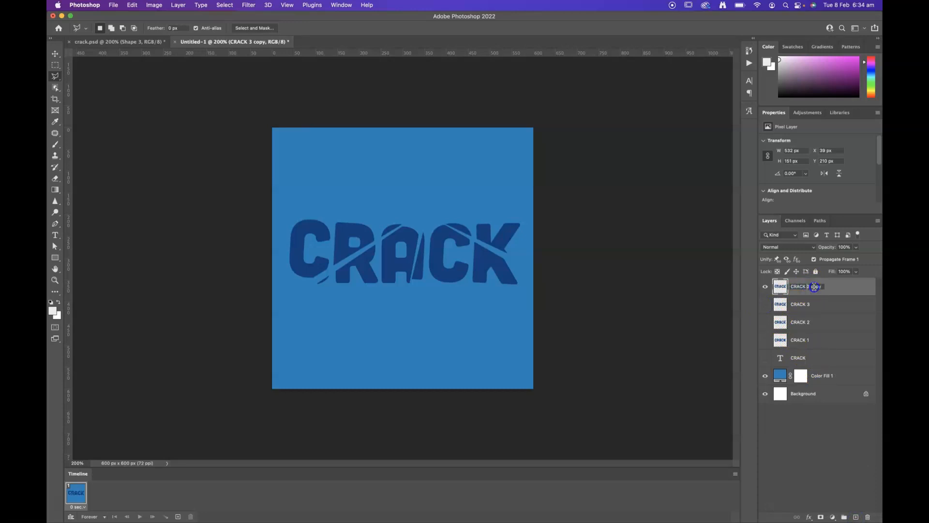
type("4")
key("Return")
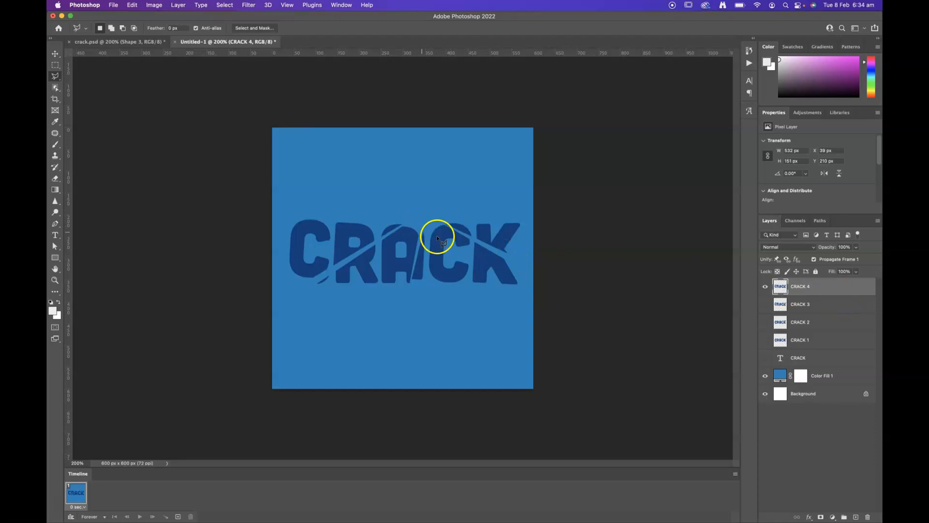
On CRACK 4, lasso the separated right part of the word, from the gap in the A around the last C and K.
left_click(422, 219)
left_click_drag(450, 302, 513, 302)
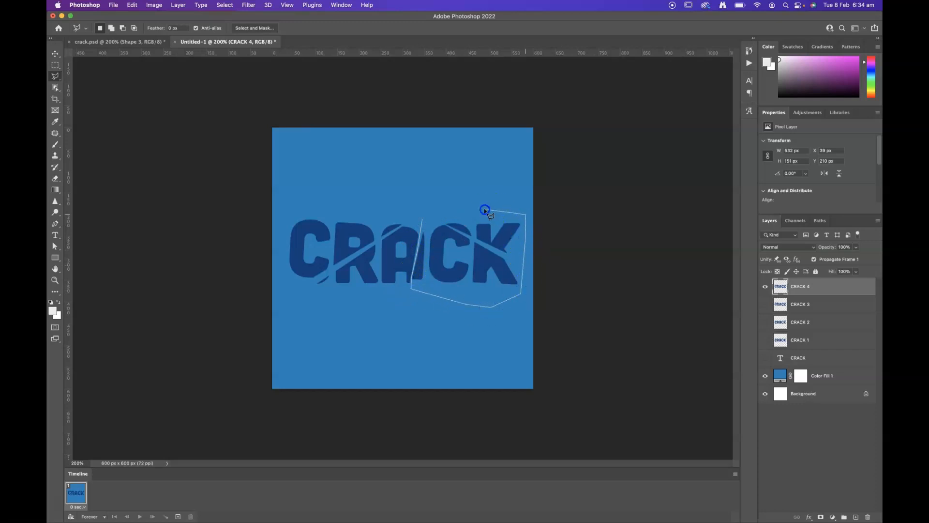
left_click(426, 219)
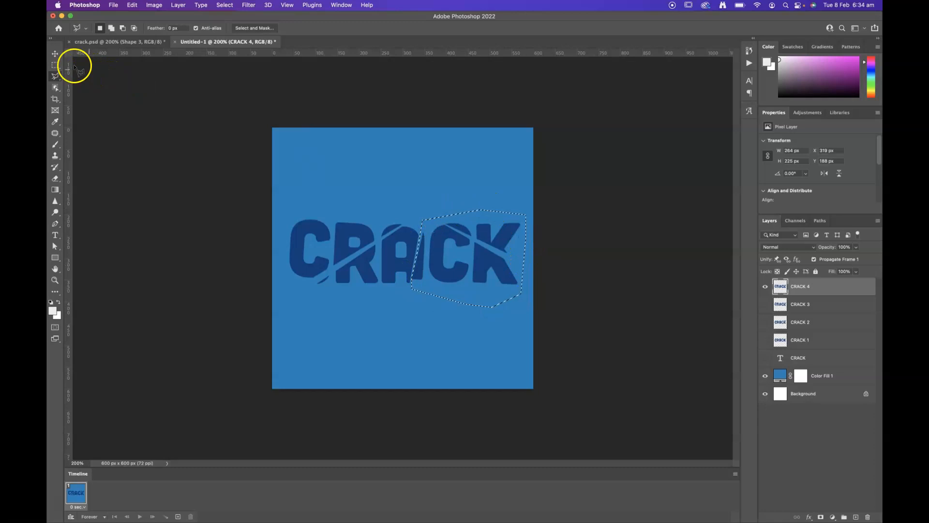
Shift the selected right part of the word on CRACK 4 slightly farther right to widen the gap in the A.
key("super+t")
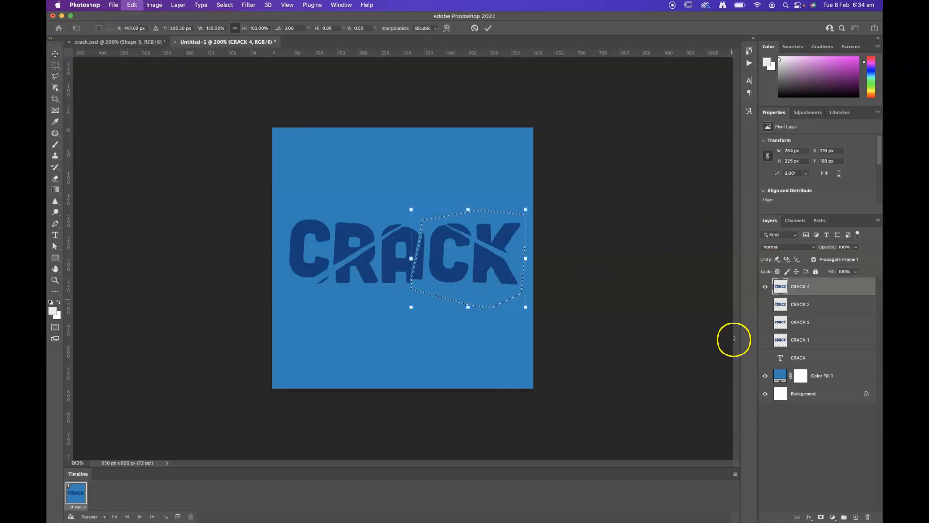
left_click_drag(480, 258, 482, 259)
key("Return")
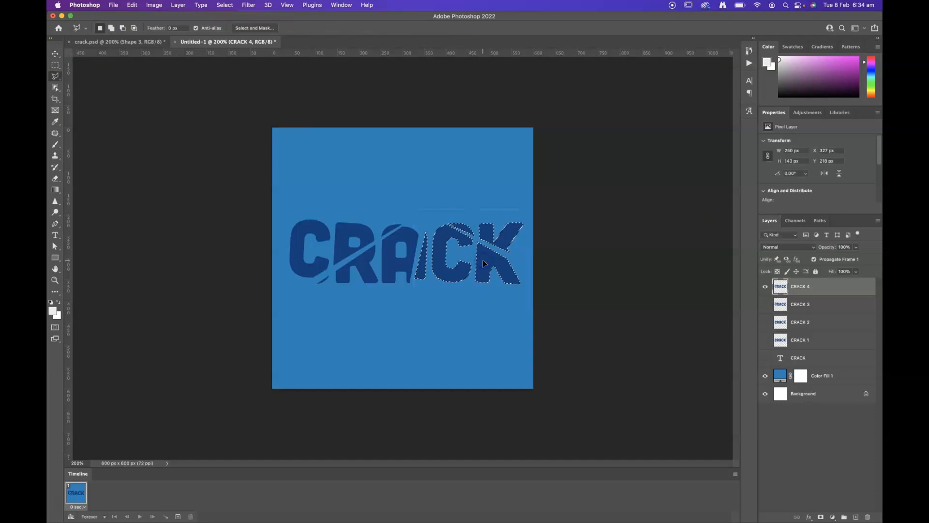
On CRACK 4, lasso the upper-left fragment of the word along the diagonal cut from the A down past the first C.
left_click(416, 195)
left_click(407, 224)
left_click(396, 228)
left_click_drag(344, 262, 315, 279)
left_click(301, 191)
left_click(414, 184)
left_click(417, 195)
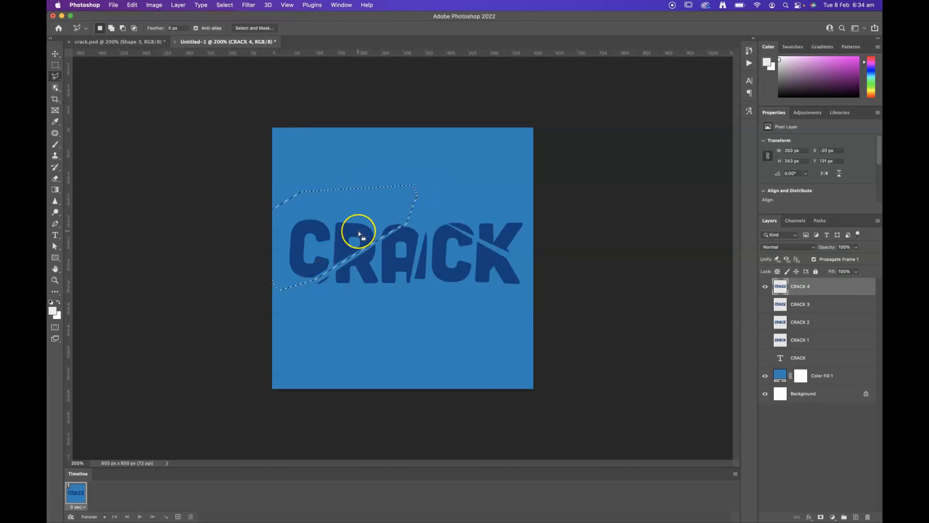
Shift the selected upper-left fragment slightly up and left, then deselect.
key("super+t")
left_click_drag(359, 230, 355, 228)
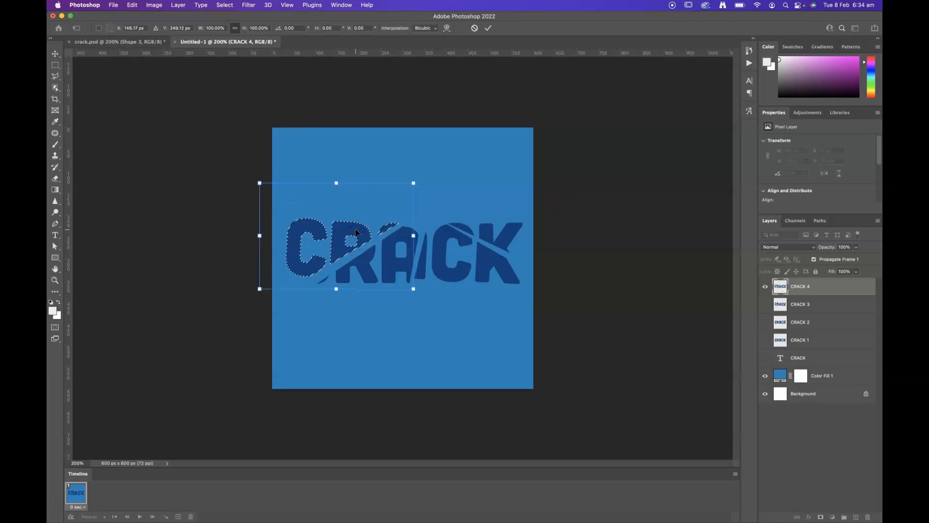
double_click(362, 227)
key("super+d")
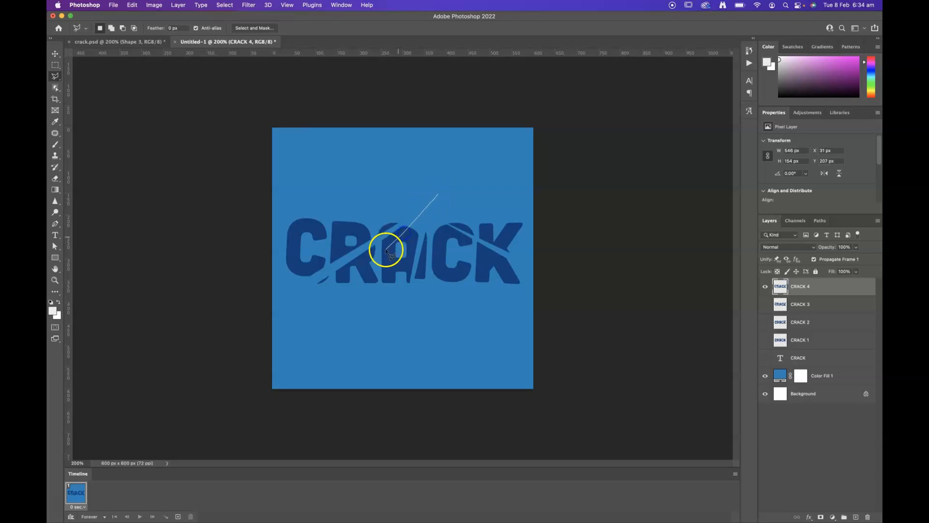
Lasso the right side of the word on CRACK 4 with a new diagonal cut through the A, enclosing the last C and K.
left_click(360, 304)
left_click(535, 314)
left_click(545, 212)
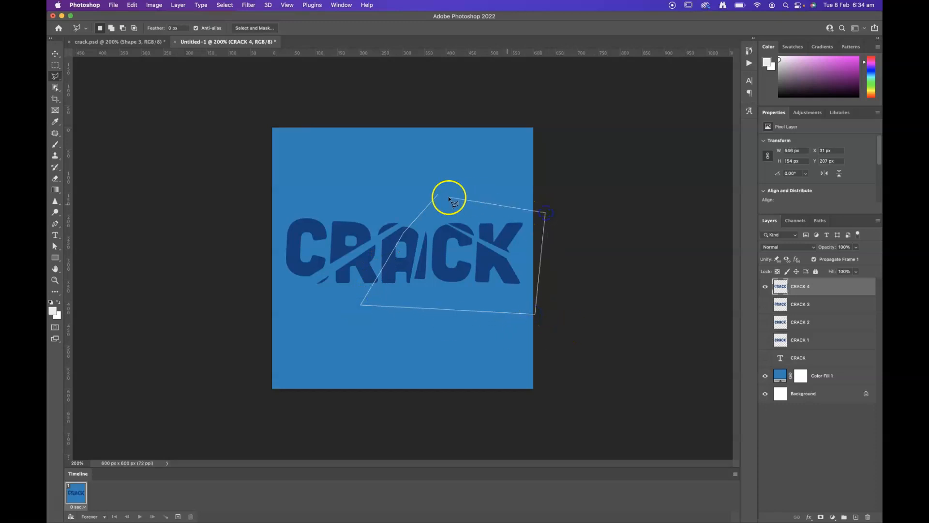
left_click(438, 194)
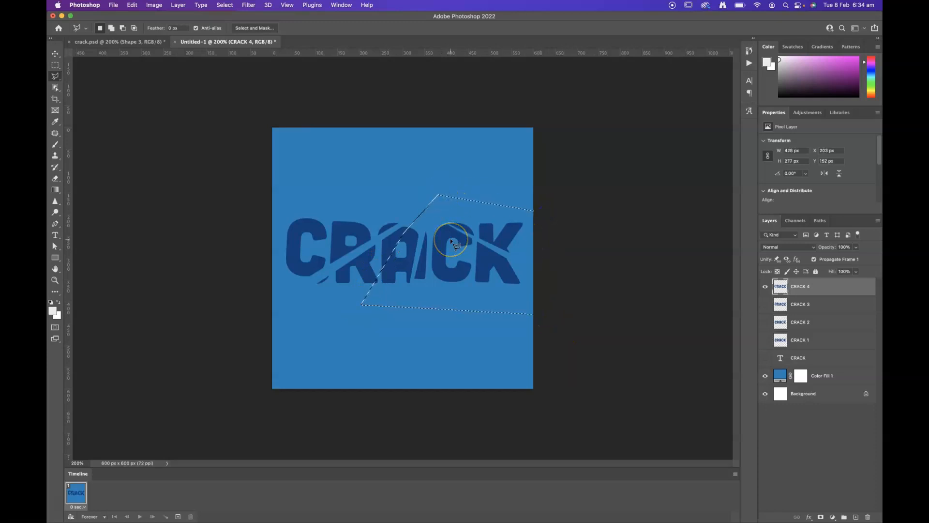
Rotate the selected right side slightly clockwise, shift it a little right and down, and deselect.
key("super+t")
left_click_drag(562, 185, 565, 189)
left_click_drag(491, 256, 494, 261)
key("Return")
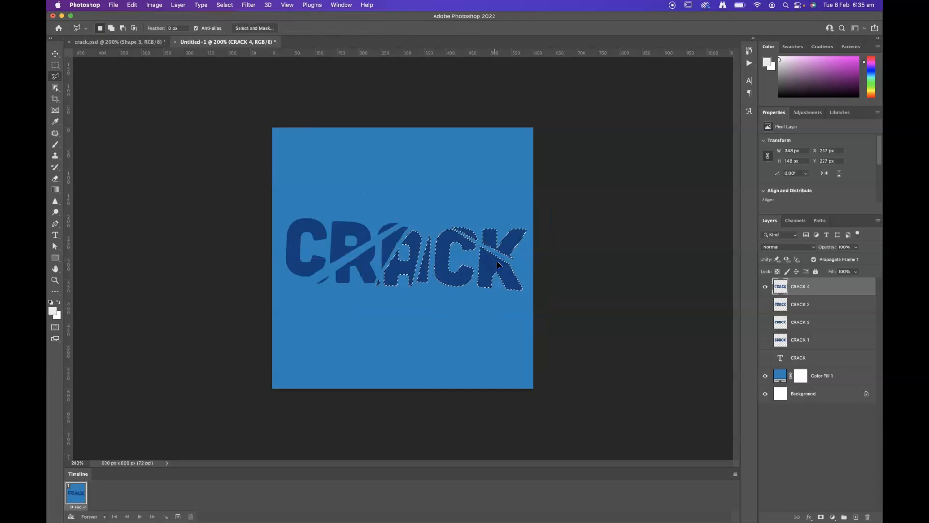
left_click(644, 208)
left_click(643, 213)
Toggle the visibility of the layers CRACK 1 to CRACK 4 in turn to preview the breaking sequence.
left_click(765, 286)
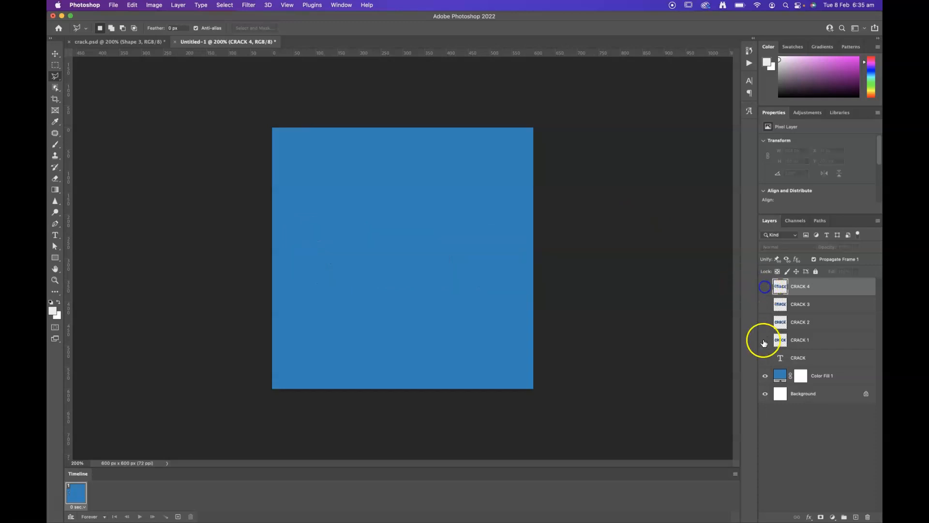
left_click(764, 340)
left_click(764, 340)
left_click(765, 322)
left_click(765, 322)
left_click(764, 309)
left_click(764, 289)
left_click(764, 289)
left_click(764, 288)
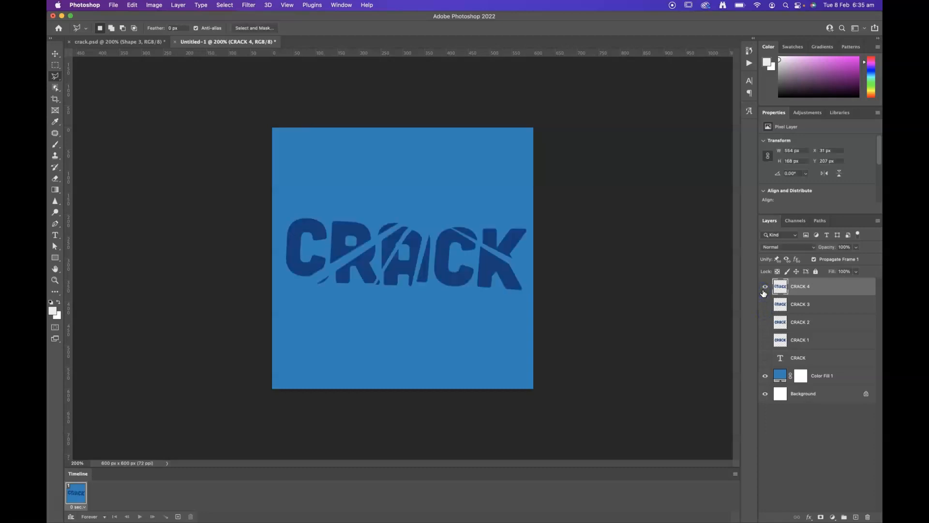
left_click(763, 289)
left_click(765, 287)
Select the Color Fill 1 layer, hide CRACK 4, and show the original CRACK text layer.
left_click(833, 376)
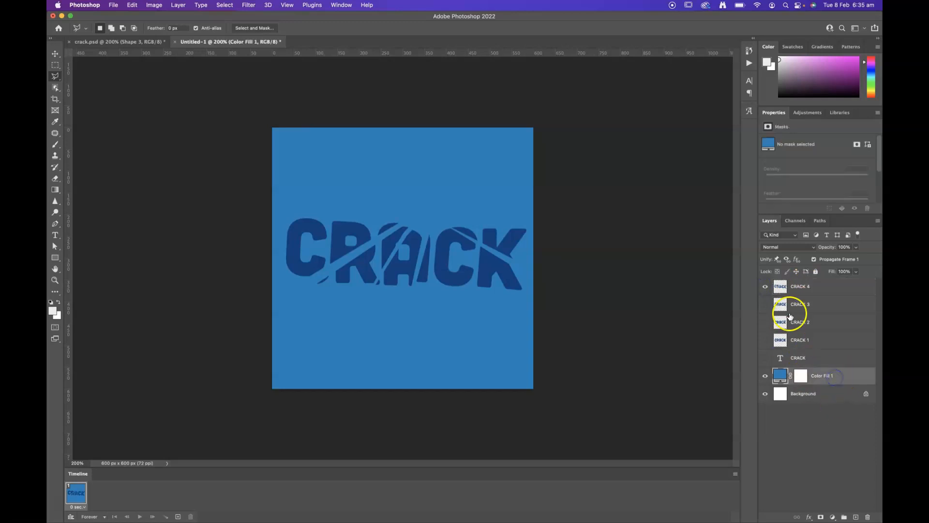
left_click(765, 289)
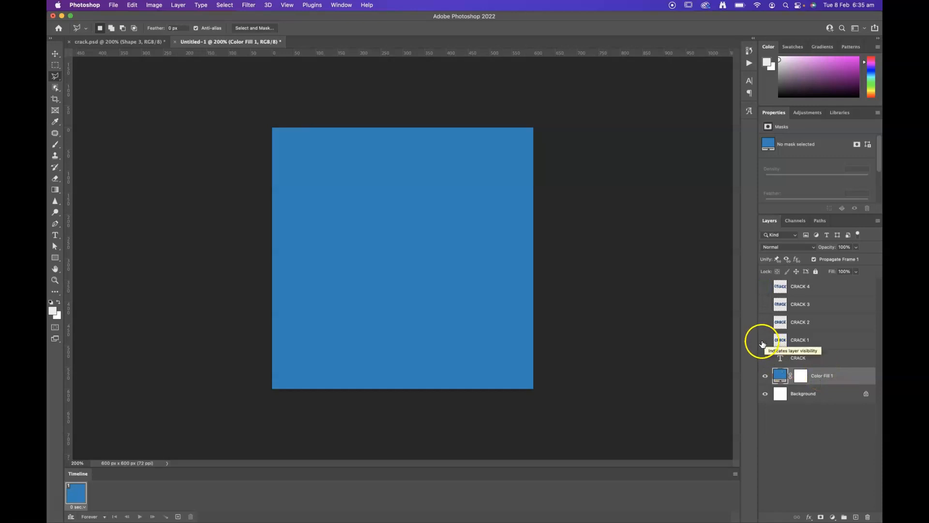
left_click(765, 358)
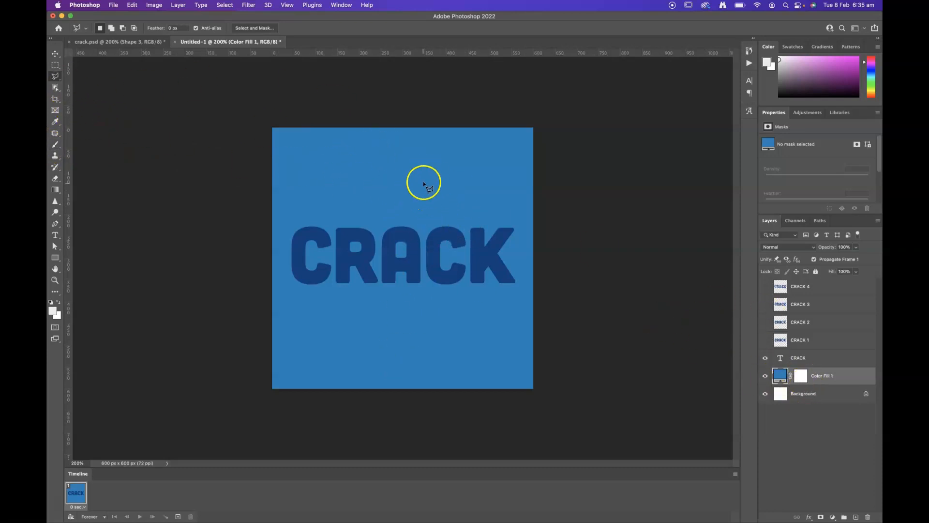
Lasso a thin diagonal lightning bolt through the A, starting just above the word and ending in a point below it.
left_click(408, 222)
left_click(366, 337)
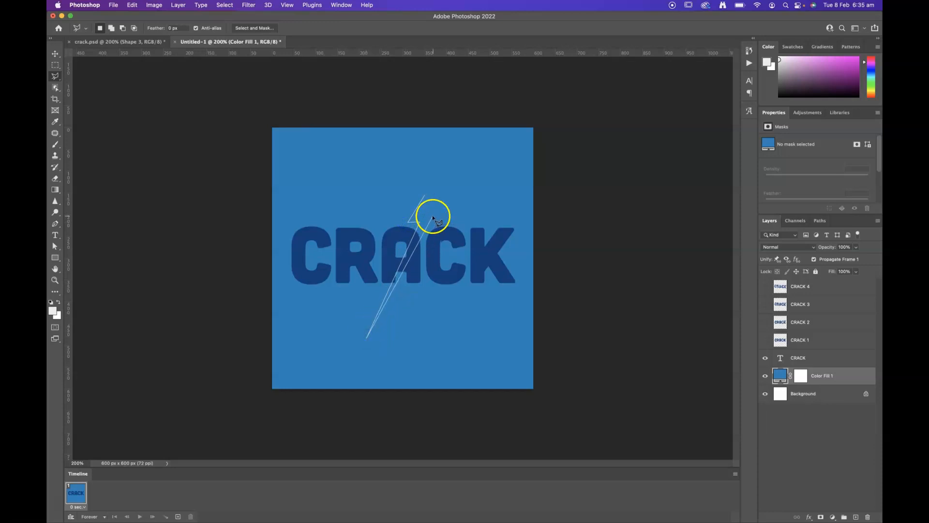
left_click(425, 195)
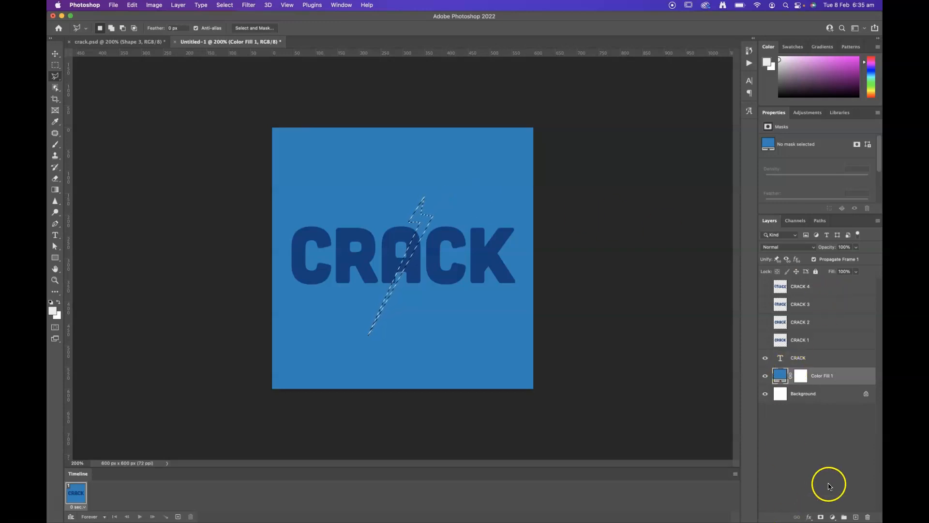
Fill the bolt selection with a new light blue (#47b0e1) Solid Color layer behind the CRACK text.
left_click(832, 517)
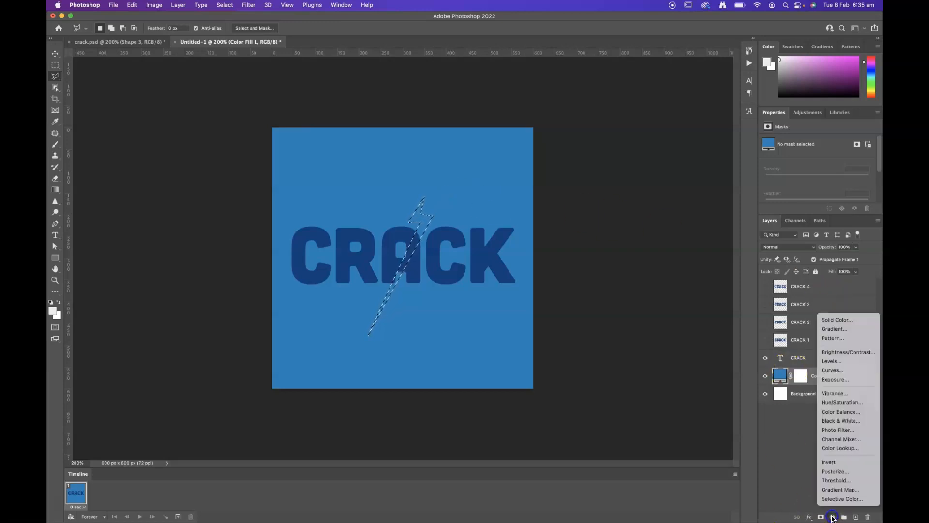
left_click(850, 321)
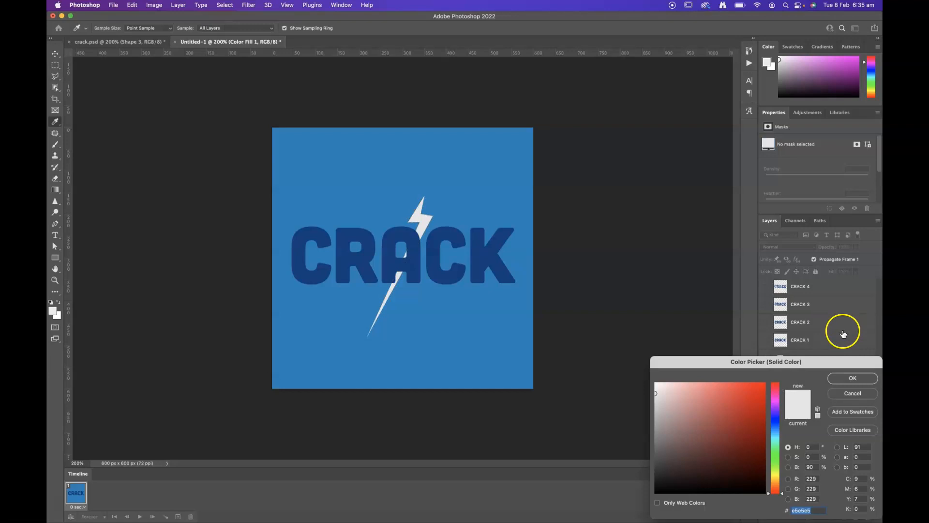
left_click_drag(833, 358, 654, 353)
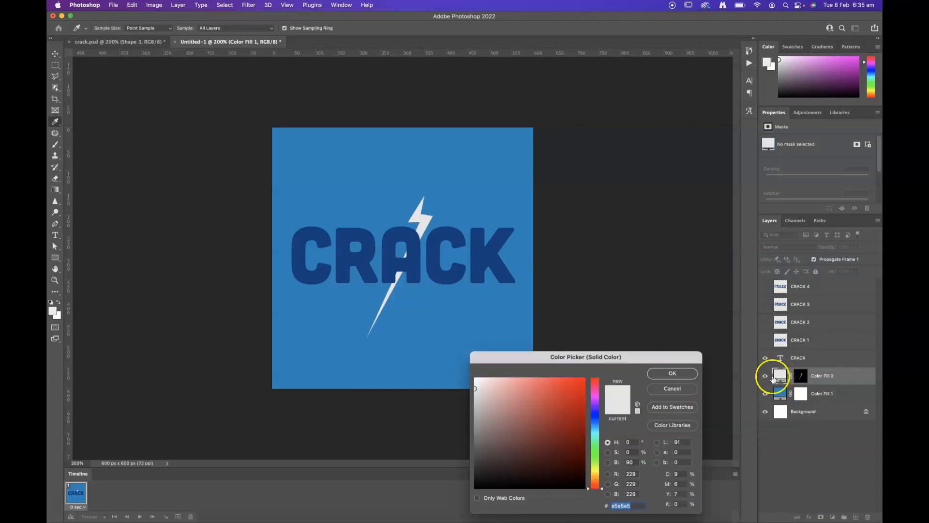
left_click(485, 312)
mouse_move(519, 397)
left_mouse_down()
mouse_move(560, 382)
mouse_move(536, 387)
mouse_move(550, 390)
left_mouse_up()
left_click(672, 373)
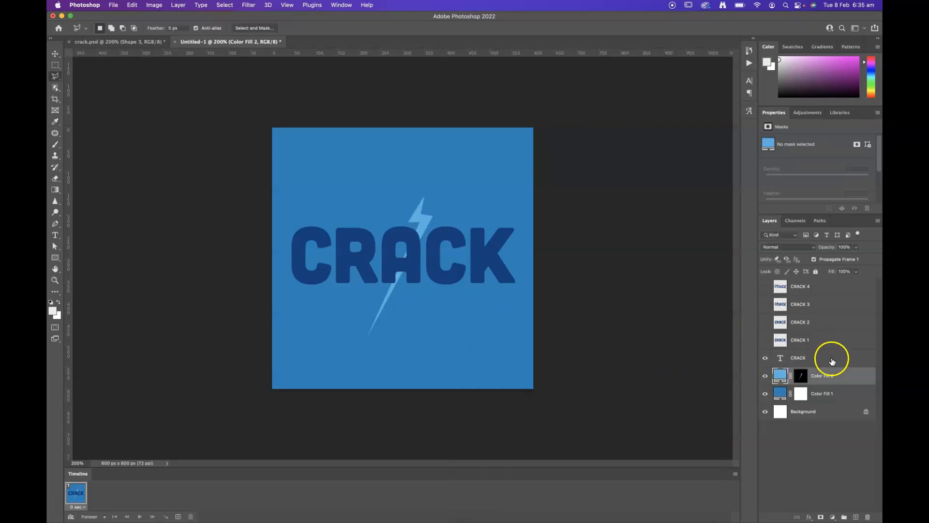
Rename the new lightning bolt fill layer as 01.
left_click(823, 379)
type("01")
left_click(841, 380)
left_click(778, 379)
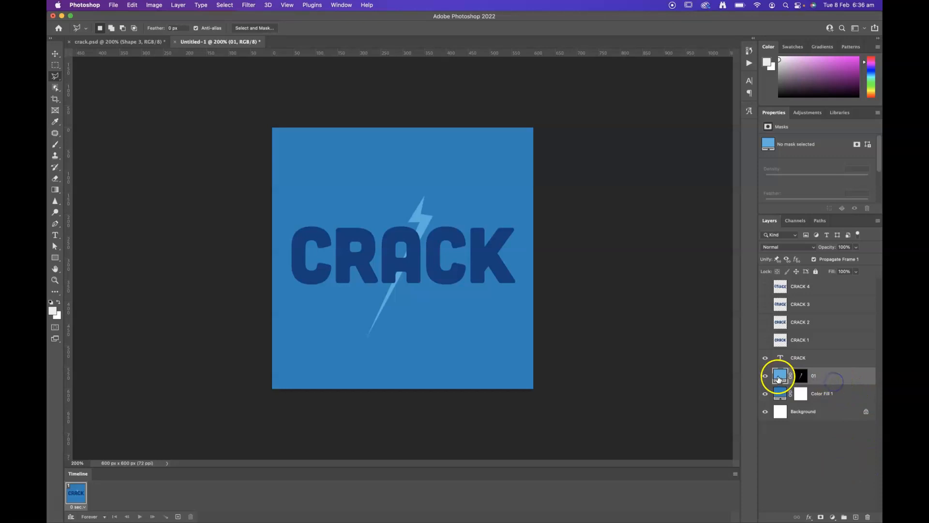
Lasso a longer, wider lightning bolt over the first one, with an extra jag just below the A.
left_click(436, 167)
left_click(419, 226)
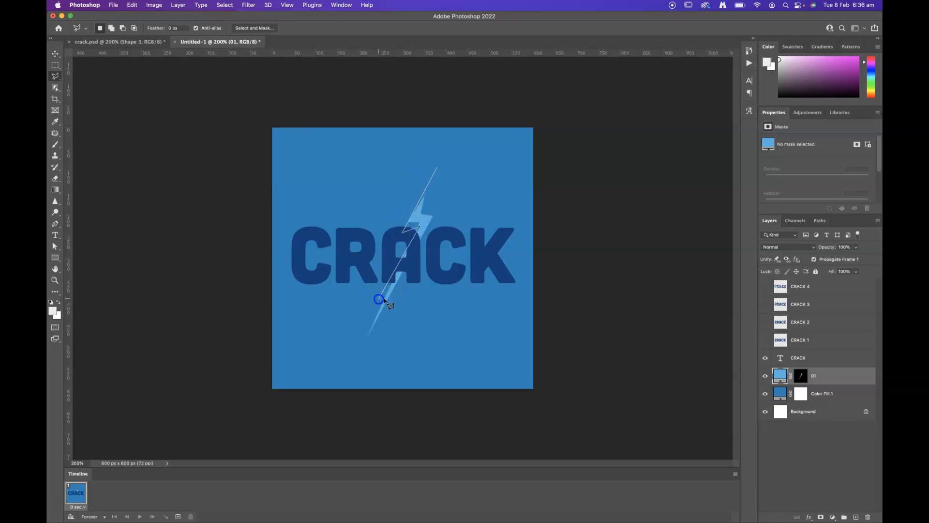
left_click(355, 362)
left_click(404, 287)
left_click(438, 210)
left_click(436, 167)
Fill the second bolt selection with a new Solid Color layer, sampling the light blue of the first bolt.
left_click(832, 517)
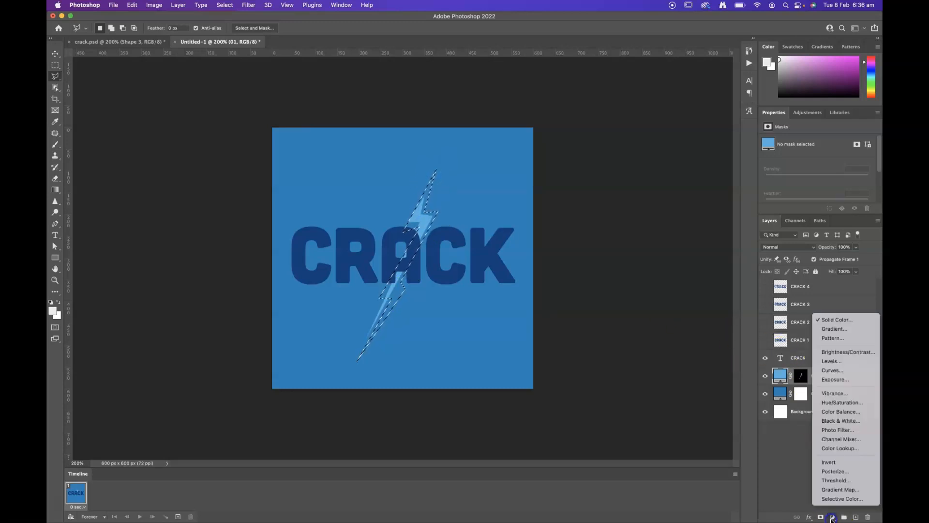
left_click(853, 320)
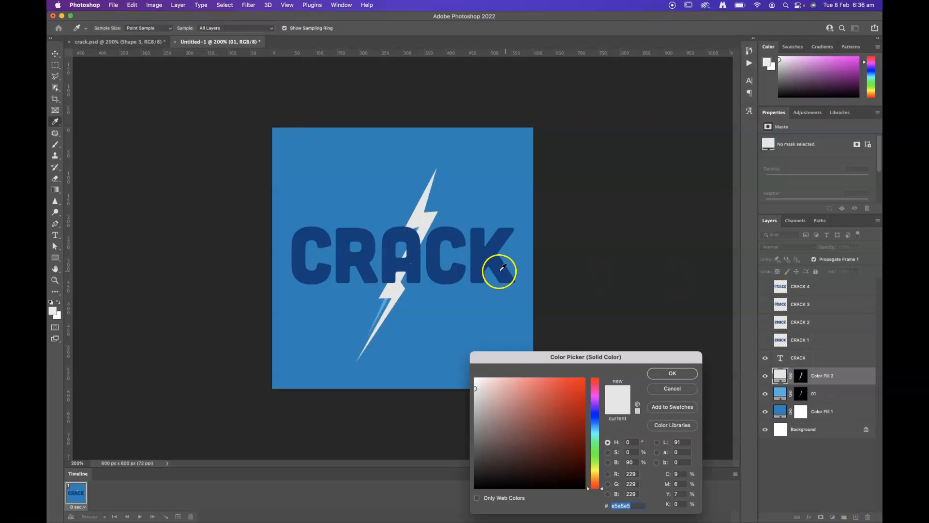
left_click(384, 303)
left_click(672, 373)
Hide layer 01 and rename the second bolt's fill layer as 02.
left_click(765, 393)
double_click(823, 375)
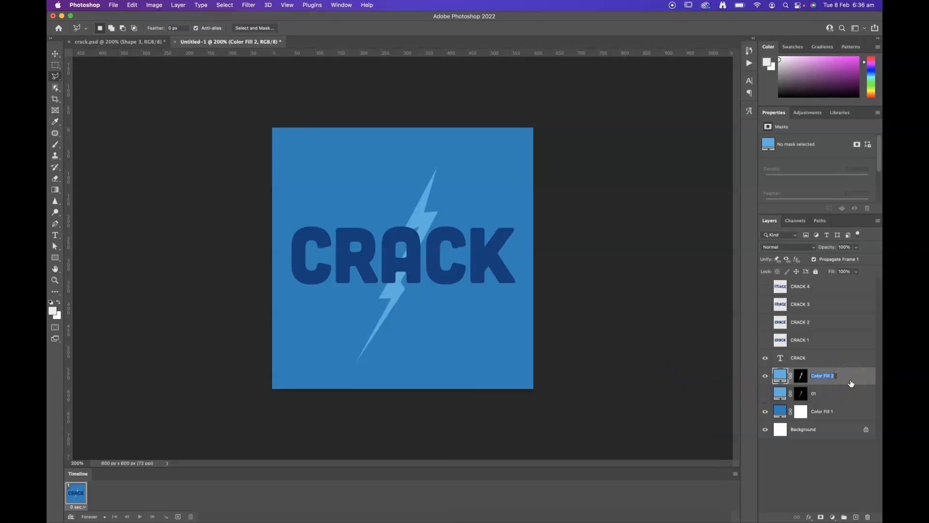
left_click(839, 459)
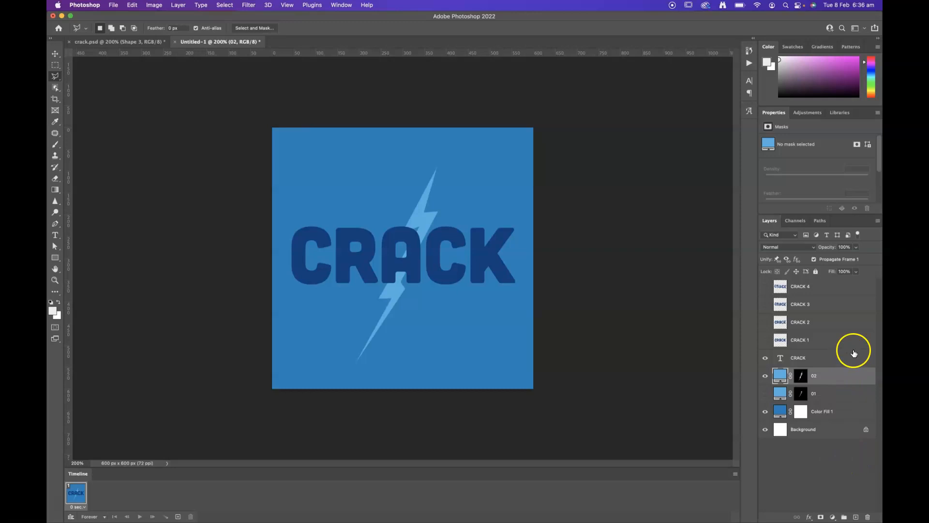
left_click(766, 376)
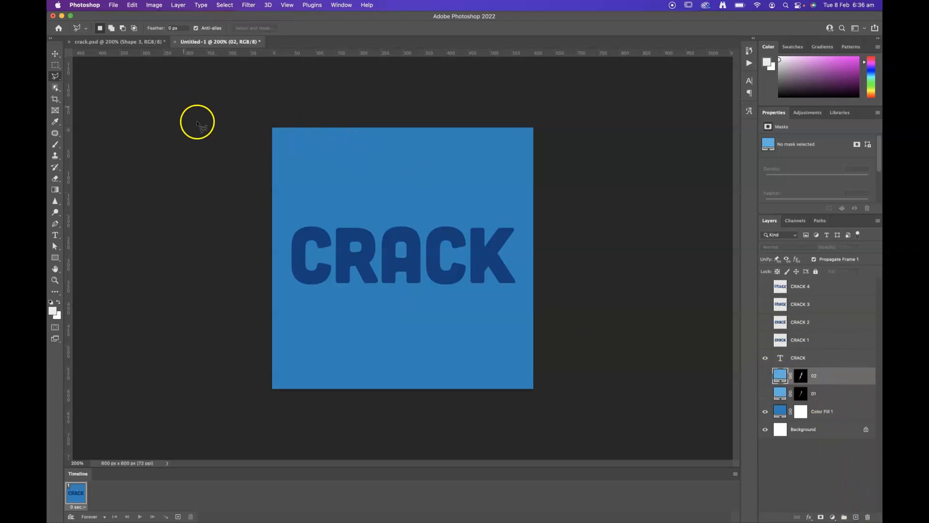
left_click(765, 376)
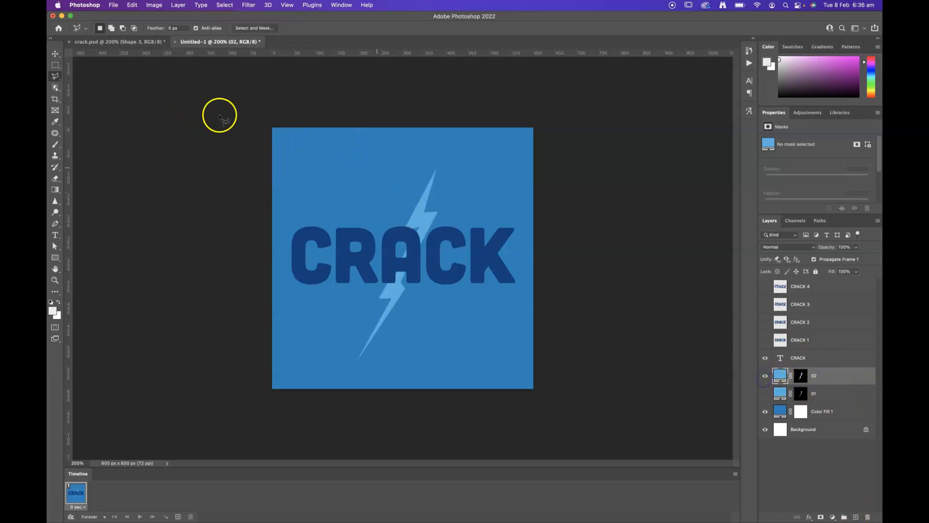
Lasso a third, still taller lightning bolt over bolt 02, with shifted jags at the A and below the word.
left_click(451, 152)
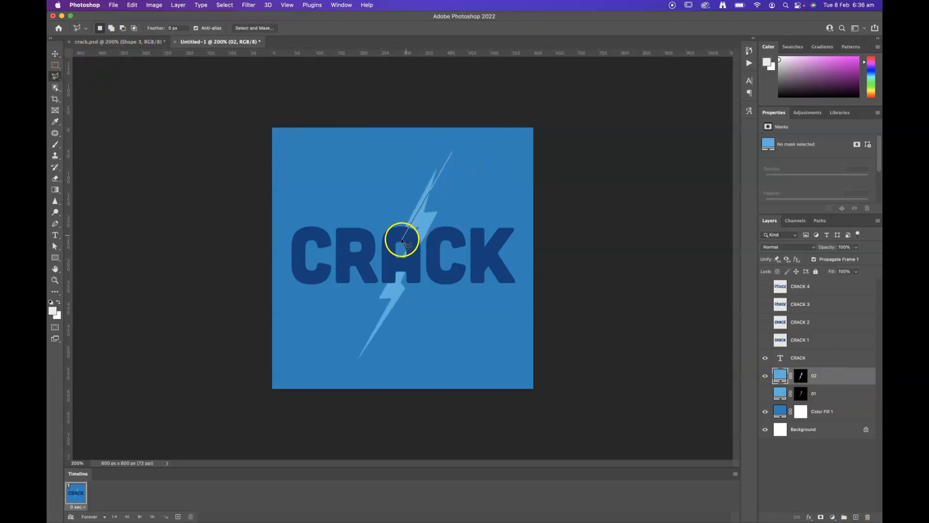
left_click(418, 235)
left_click(394, 270)
left_click(367, 313)
left_click(389, 305)
left_click(355, 367)
left_click(409, 293)
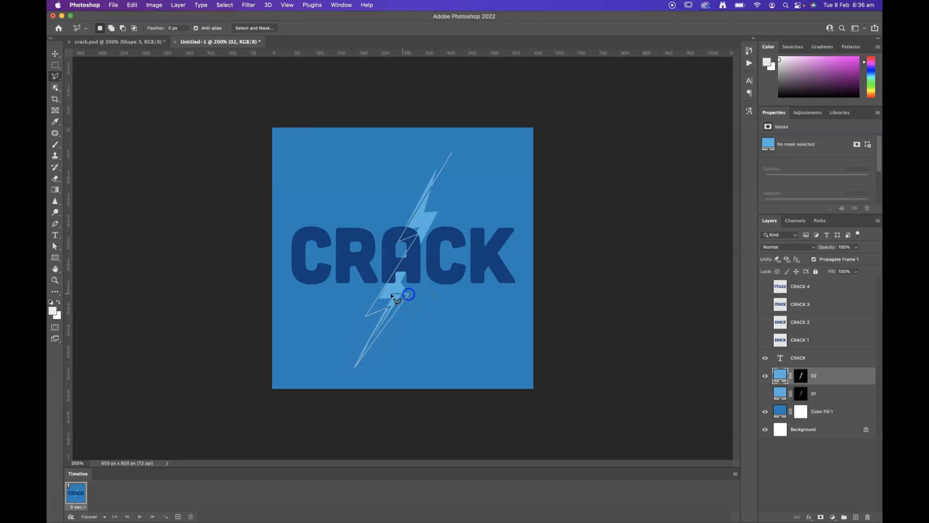
left_click(439, 215)
left_click(452, 151)
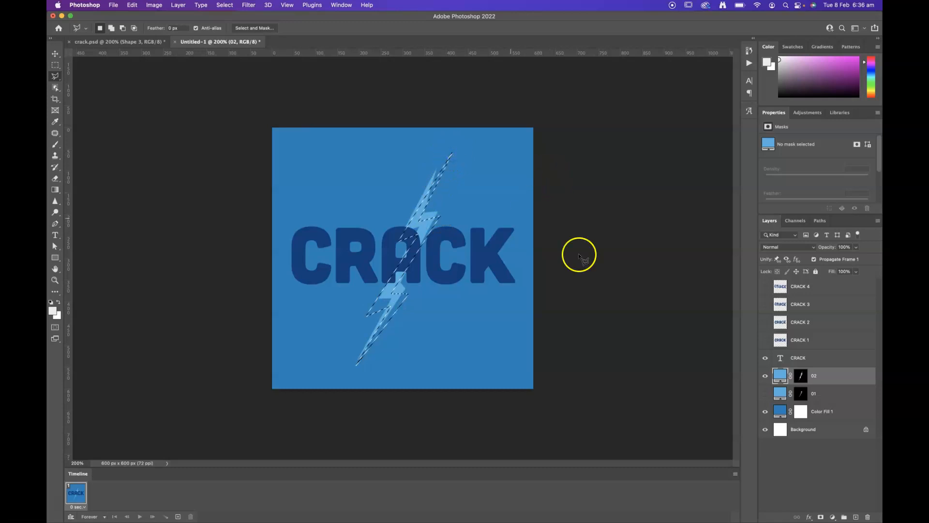
Fill the third bolt selection with a new Solid Color layer in the light blue #47b0e1 sampled from bolt 02.
left_click(832, 517)
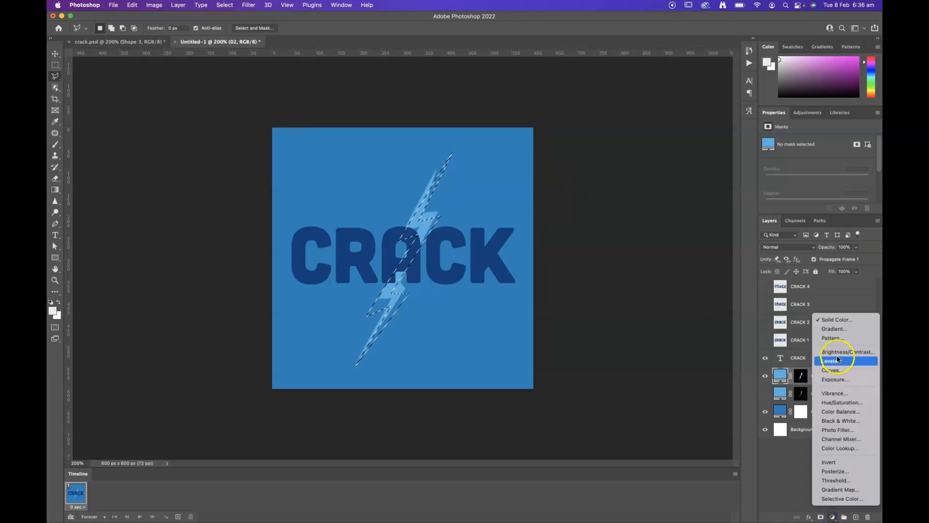
left_click(844, 320)
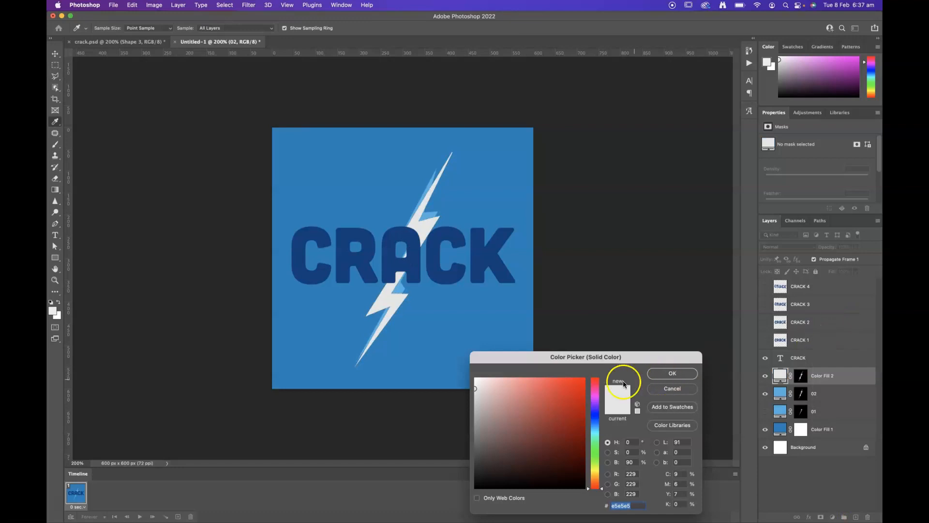
left_click(396, 289)
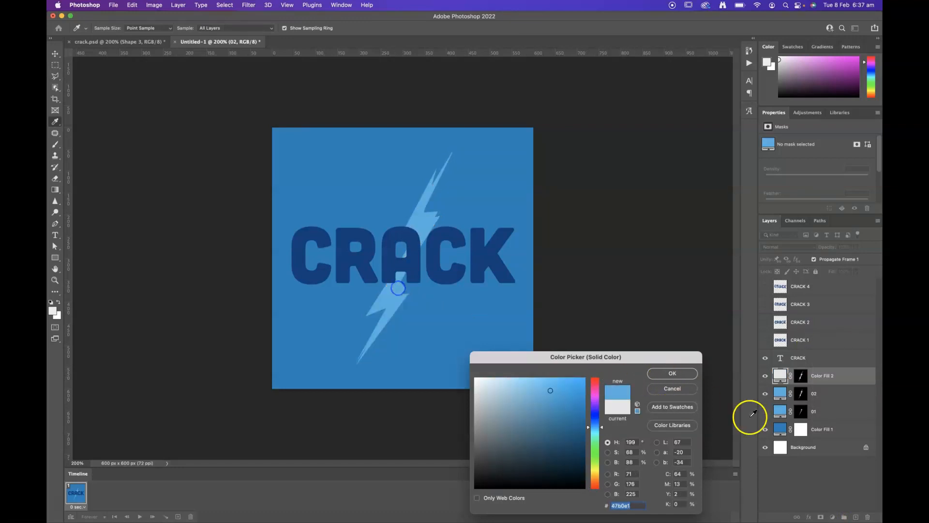
left_click(680, 373)
Rename the third bolt's fill layer as 03.
double_click(815, 375)
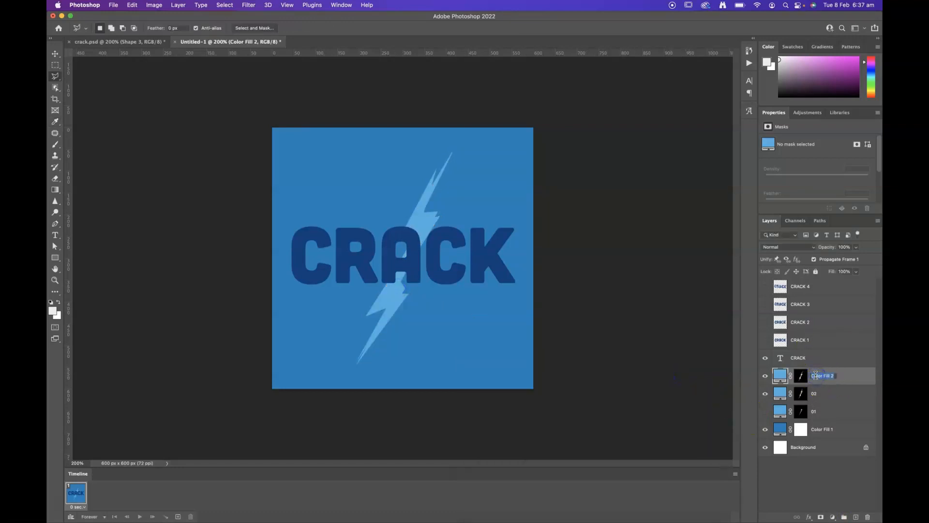
type("03")
key("Return")
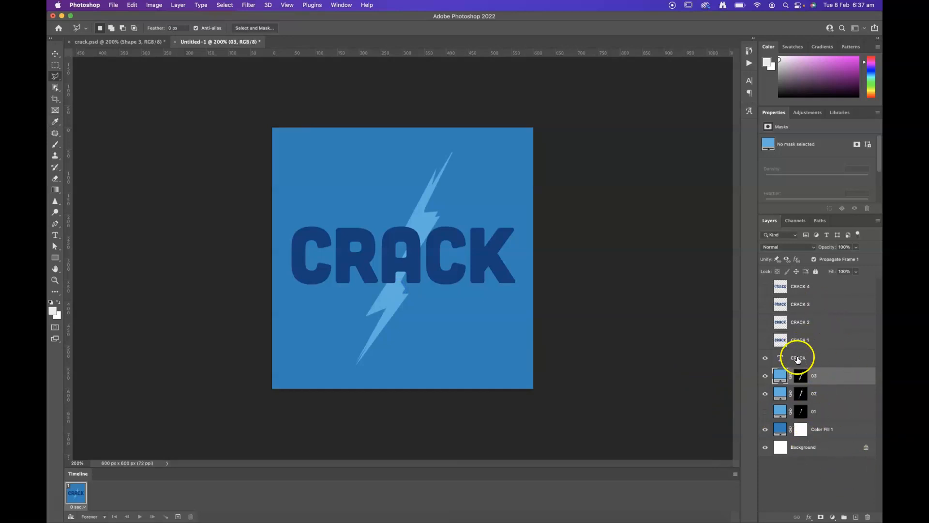
Preview lightning bolt layers 01, 02 and 03 one at a time, then leave them and the CRACK text layer hidden.
left_click(767, 395)
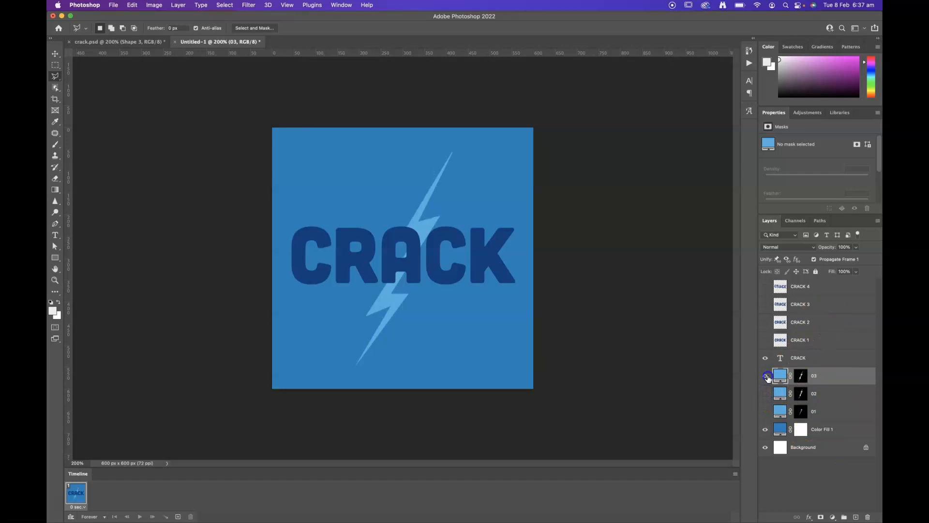
left_click(765, 377)
left_click(764, 413)
left_click(765, 411)
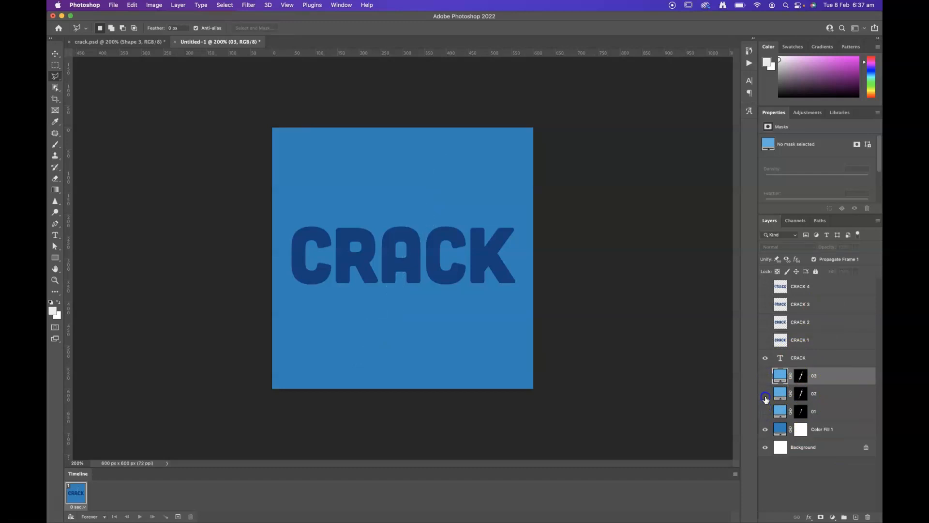
left_click(764, 396)
left_click(766, 376)
left_click(766, 376)
left_click(766, 395)
left_click(767, 358)
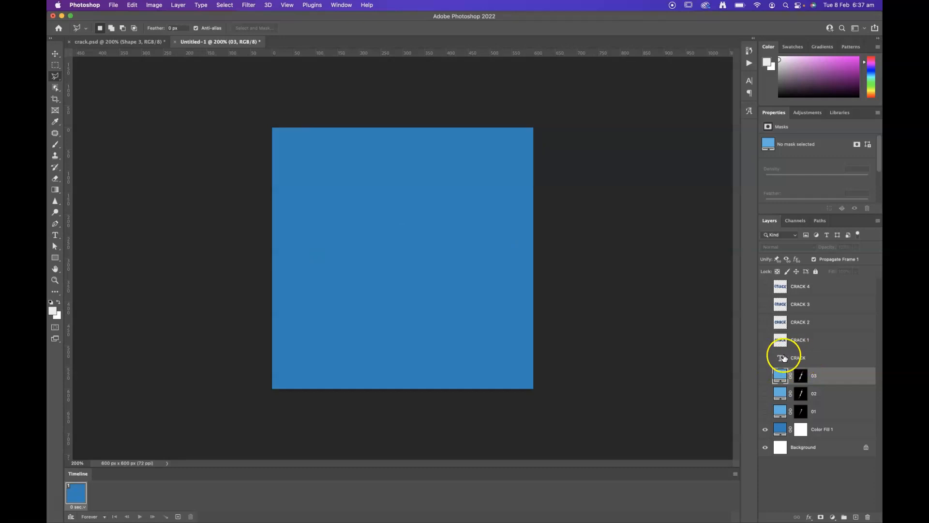
Preview the cut-up text layers CRACK 1 through CRACK 4 one after another, hiding each again.
left_click(765, 341)
left_click(766, 340)
left_click(765, 322)
left_click(767, 321)
left_click(766, 304)
left_click(765, 304)
left_click(765, 286)
left_click(766, 287)
Select the CRACK 1 layer and make it visible in the first animation frame.
left_click(805, 288)
left_click(77, 493)
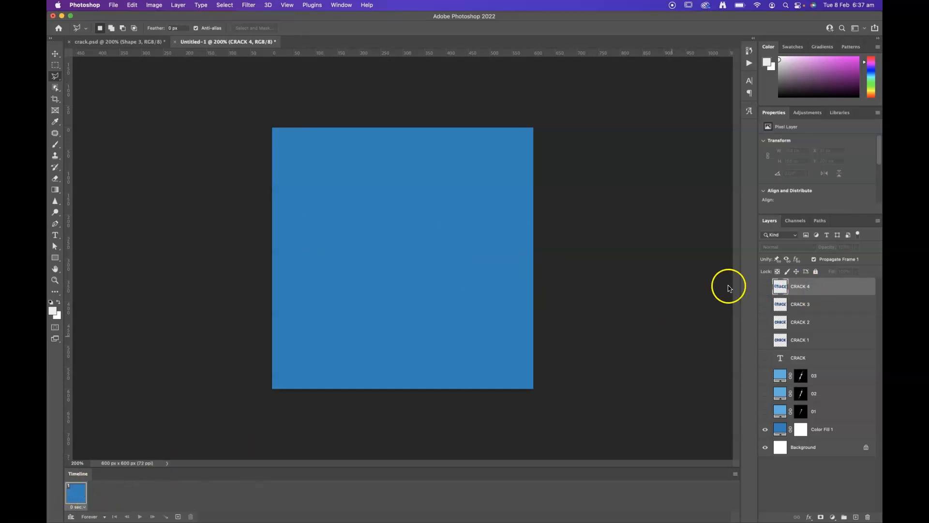
left_click(818, 339)
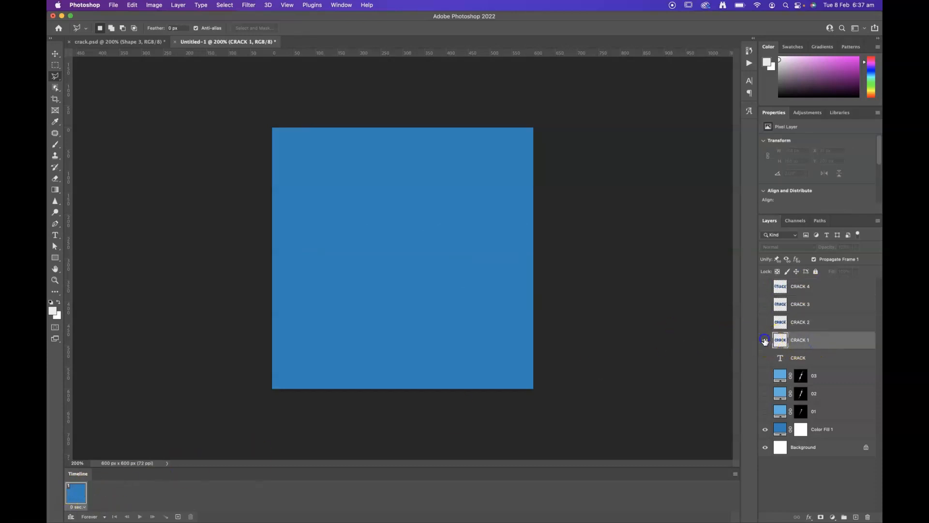
left_click(766, 340)
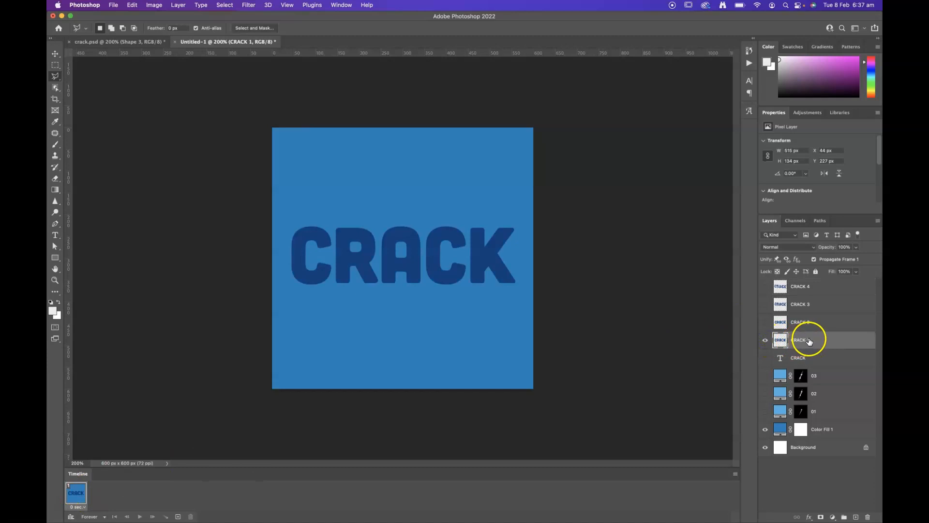
Activate the Move tool and shorten the application window so the timeline sits clear of the screen's lower edge.
left_click(84, 509)
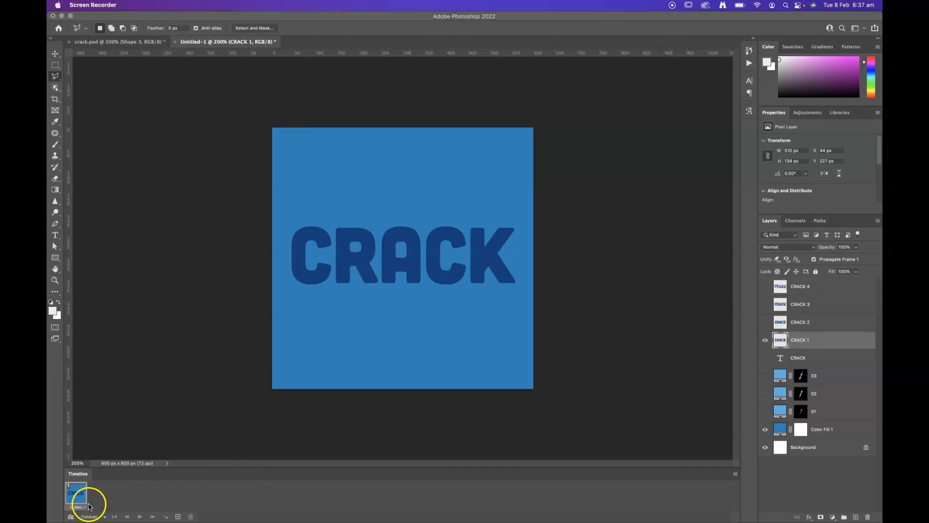
mouse_move(365, 20)
left_mouse_down()
mouse_move(407, 8)
mouse_move(366, 9)
left_mouse_up()
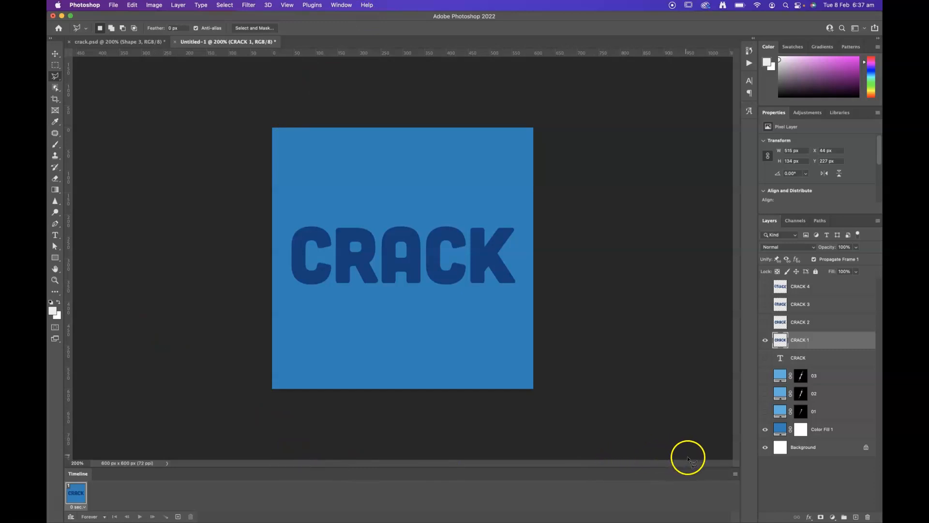
left_click(56, 54)
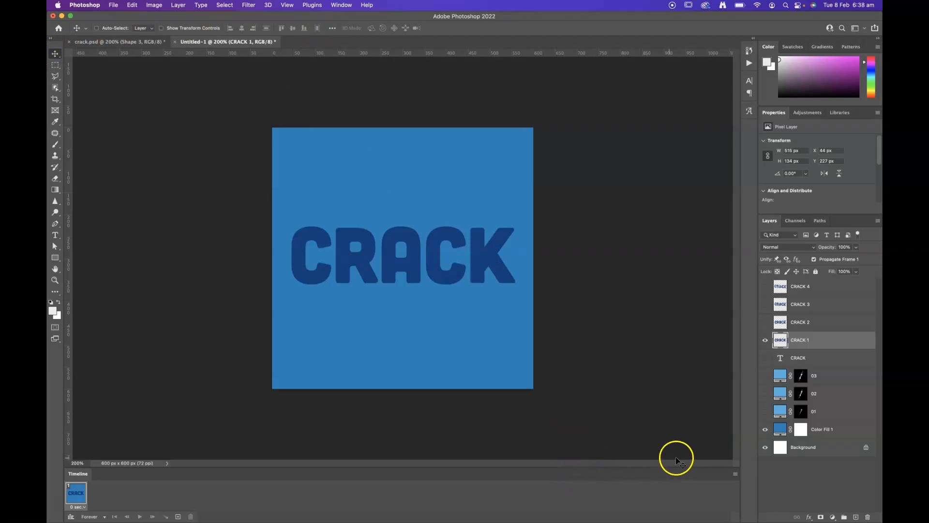
left_click_drag(738, 465, 733, 422)
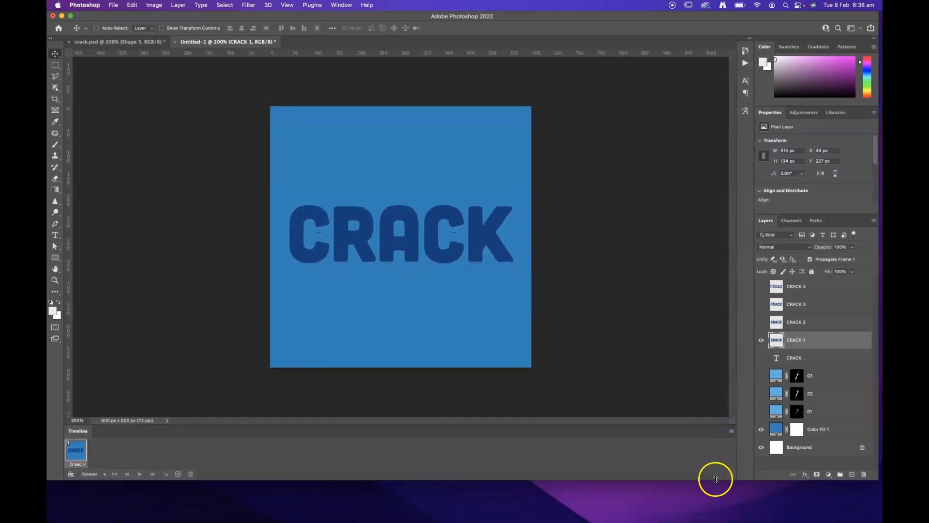
left_click_drag(716, 479, 716, 486)
left_click(61, 509)
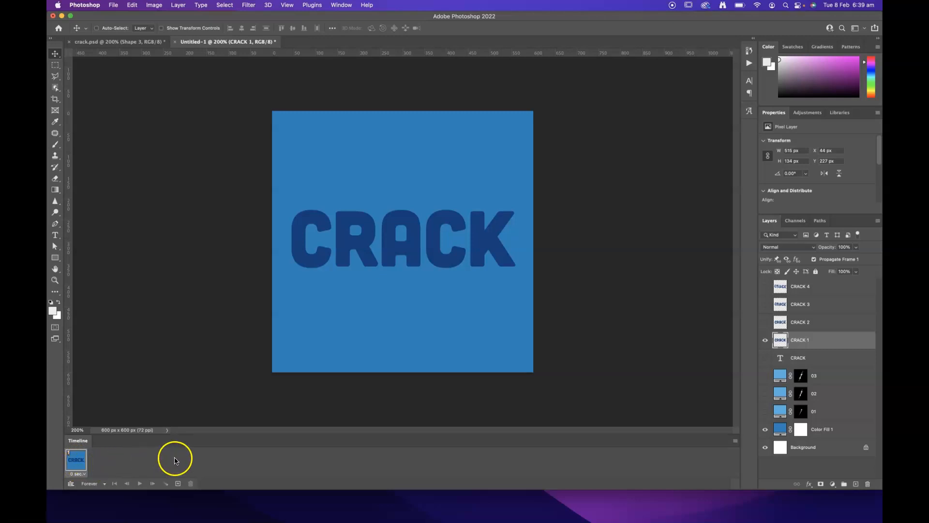
Set the first frame's delay to 0.1 seconds and the looping option to Forever.
left_click(77, 475)
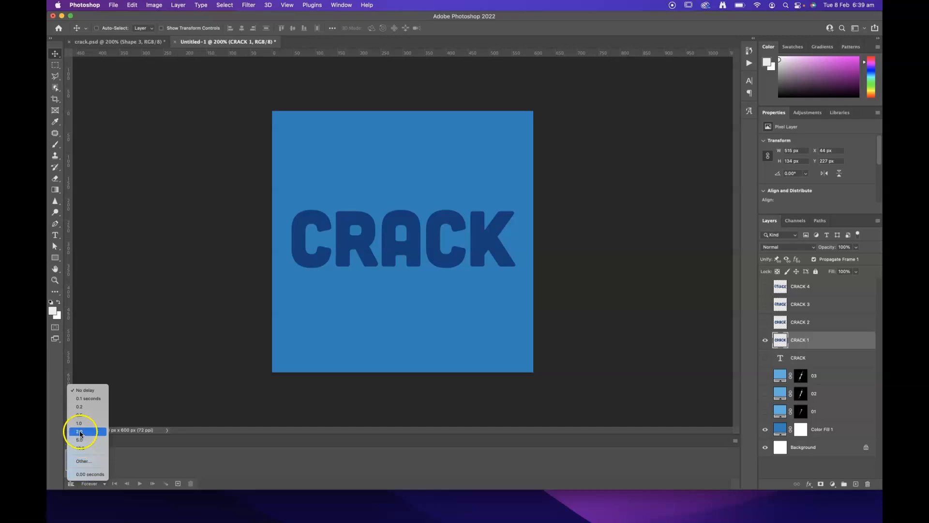
left_click(93, 399)
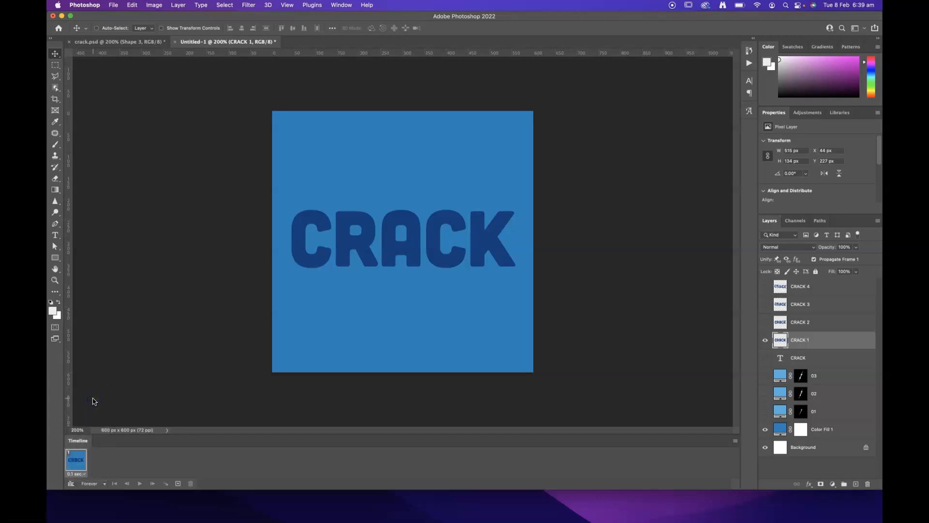
left_click(83, 474)
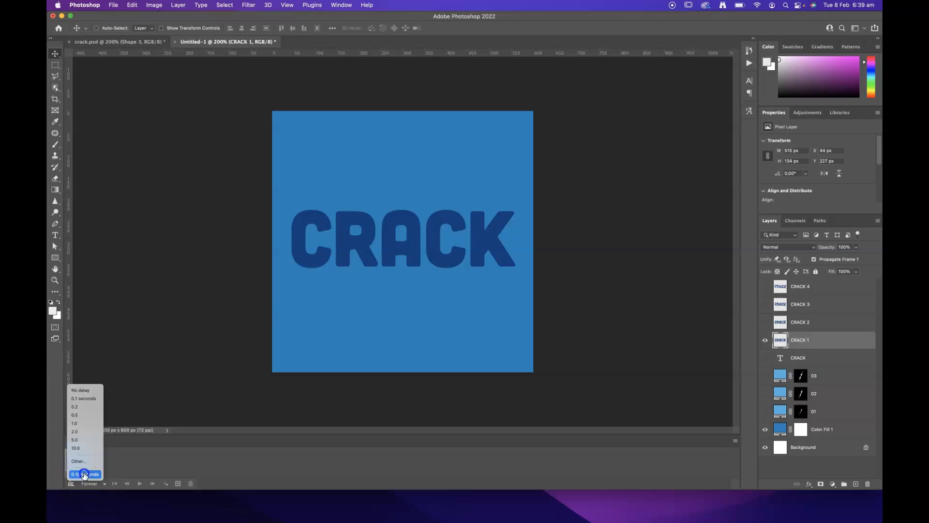
left_click(84, 398)
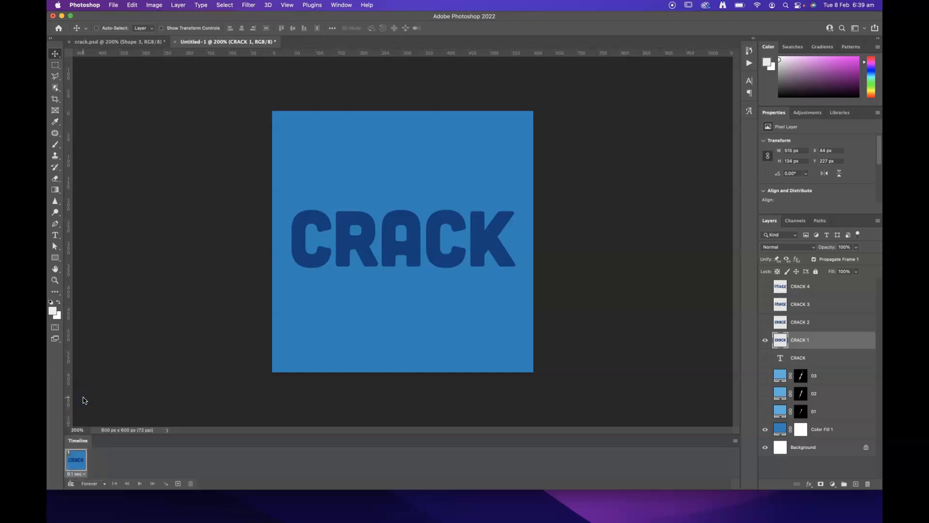
left_click(104, 483)
left_click(101, 482)
Add a second frame with CRACK 1 shifted to about X 52 px, Y 219 px, and play the animation briefly.
left_click(179, 483)
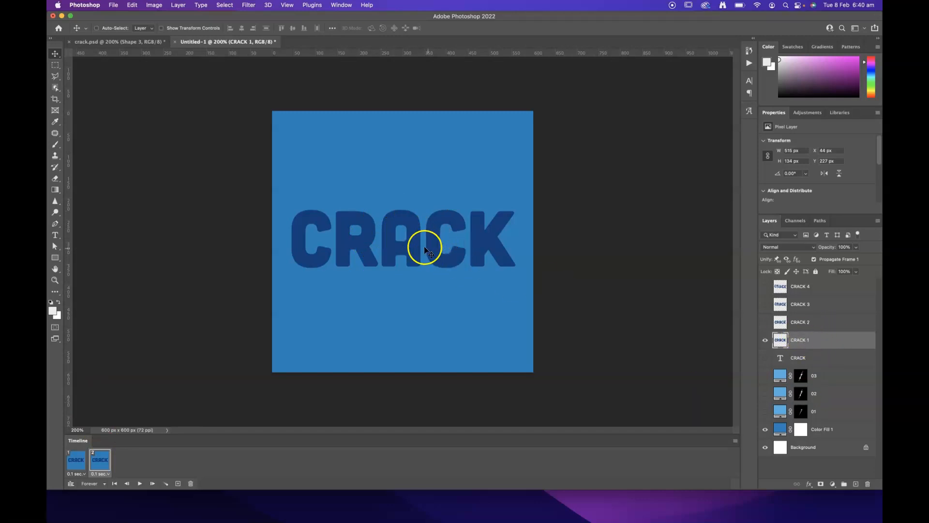
left_click_drag(432, 247, 435, 246)
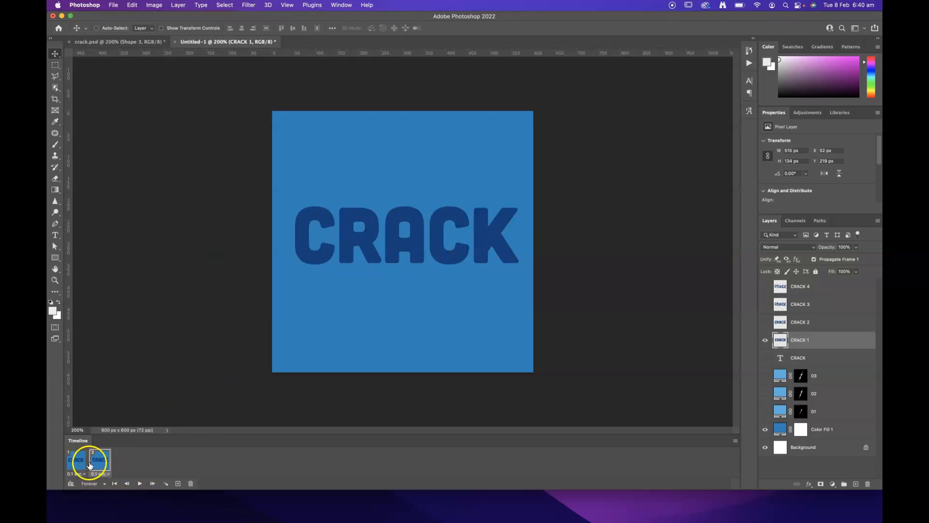
left_click(140, 484)
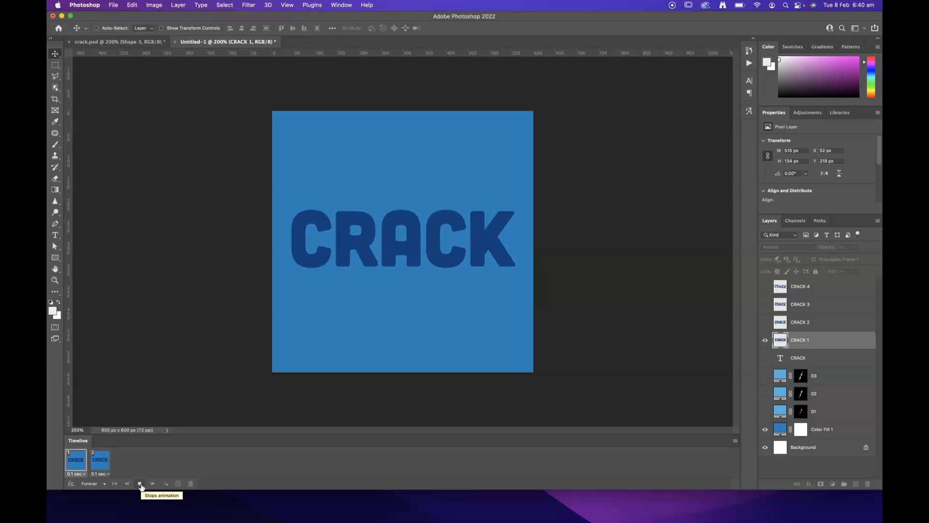
left_click(141, 484)
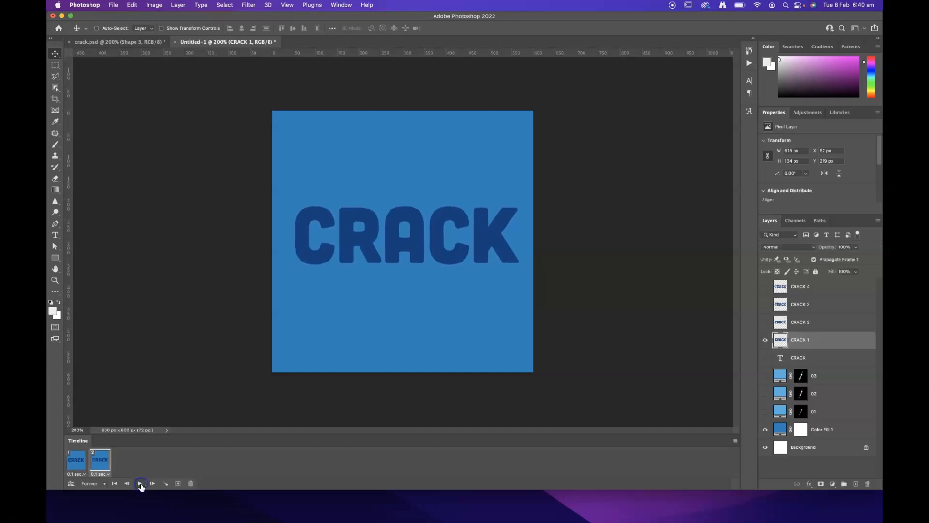
Add a third frame with CRACK 1 moved to about X 43 px, Y 233 px, and test the playback.
left_click(178, 483)
left_click_drag(397, 247, 385, 257)
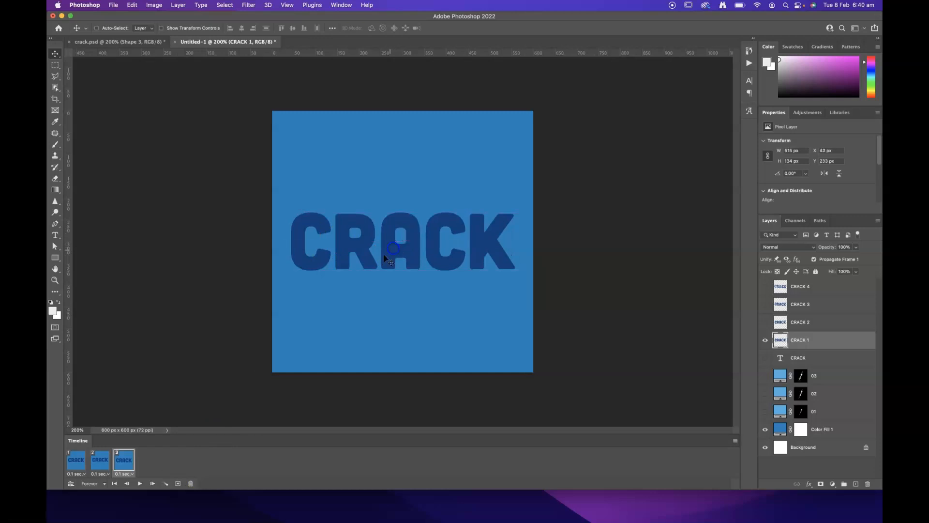
left_click(140, 484)
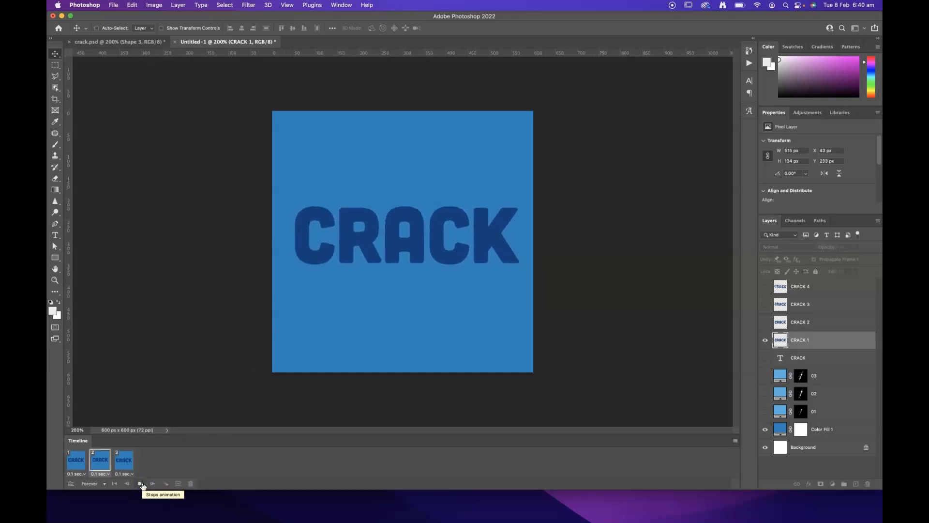
left_click(140, 484)
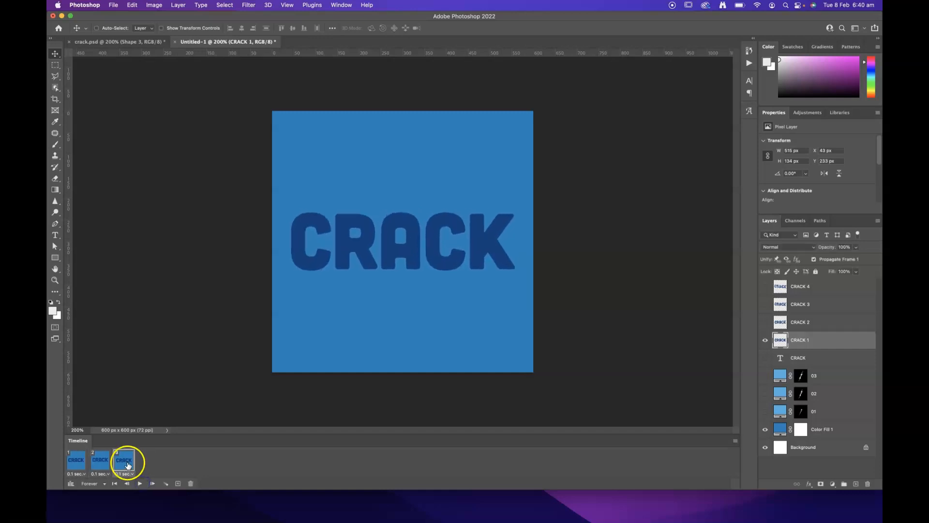
Add a fourth frame with CRACK 1 nudged to about X 51 px, Y 236 px, and play back the shake.
left_click(177, 484)
left_click_drag(392, 237, 396, 237)
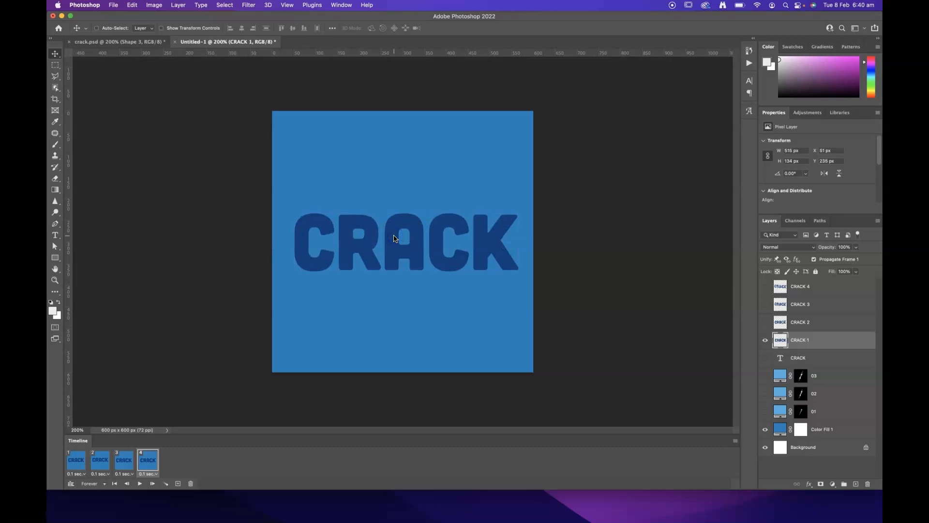
left_click(140, 483)
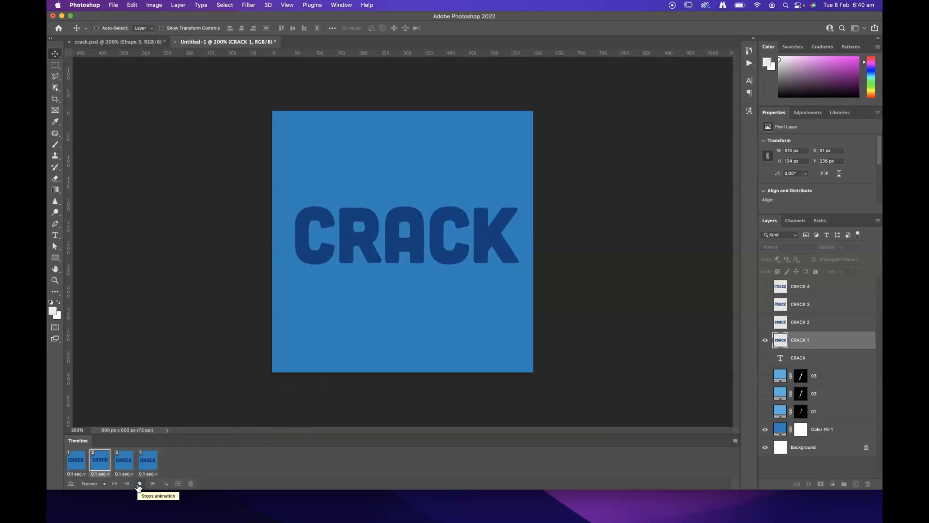
left_click(139, 485)
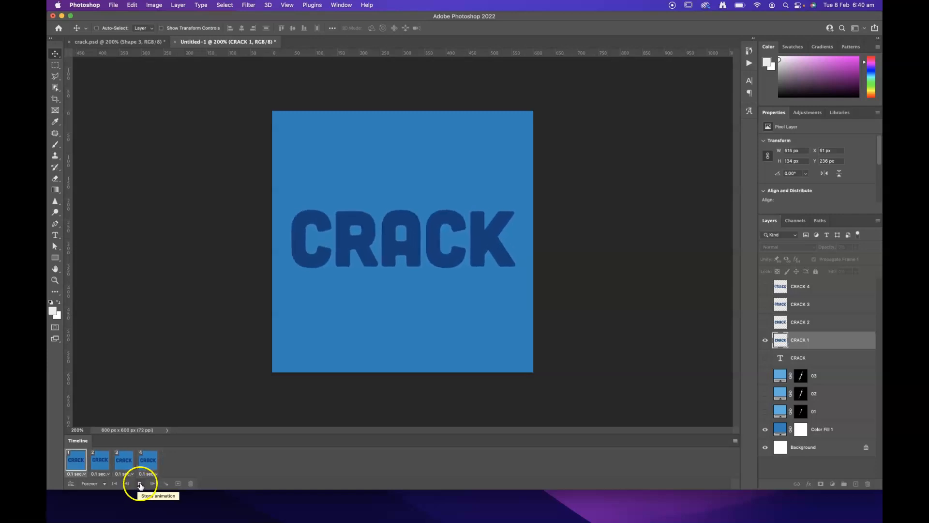
Add a fifth frame after frame 4 that shows CRACK 2 instead of CRACK 1.
left_click(149, 464)
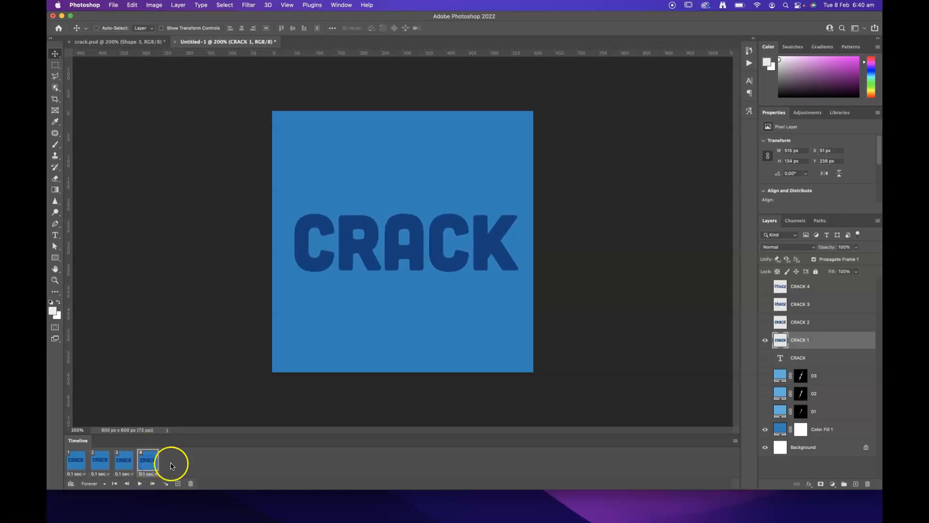
left_click(178, 484)
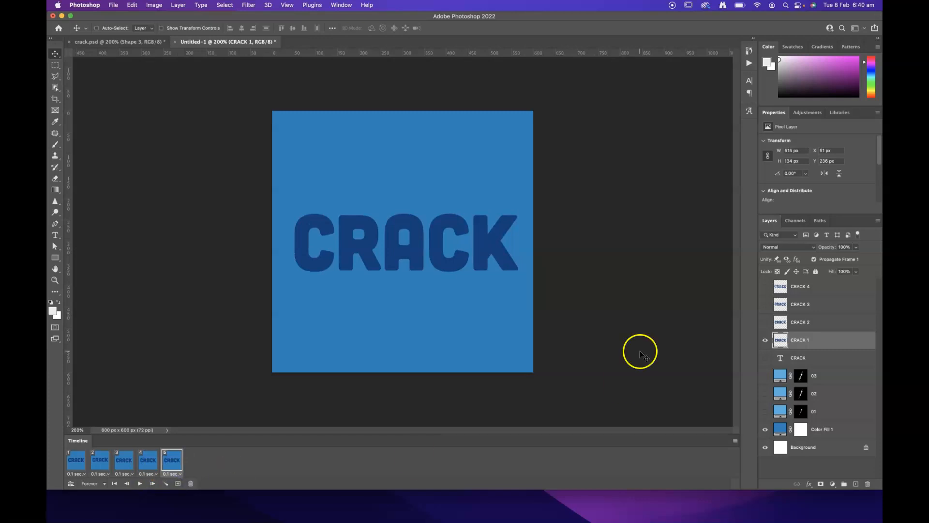
left_click(765, 341)
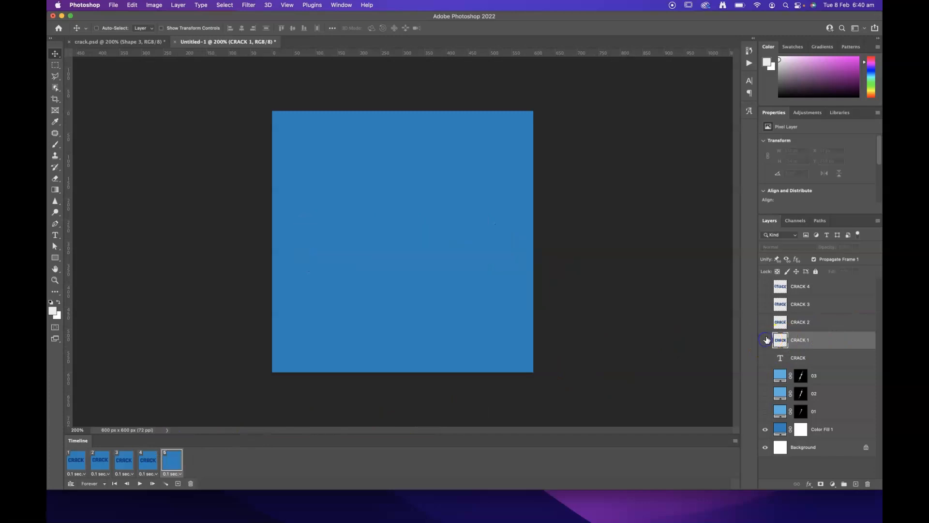
left_click(766, 328)
Switch back and forth between frames 4 and 5 to compare the whole word with its first crack.
left_click(149, 464)
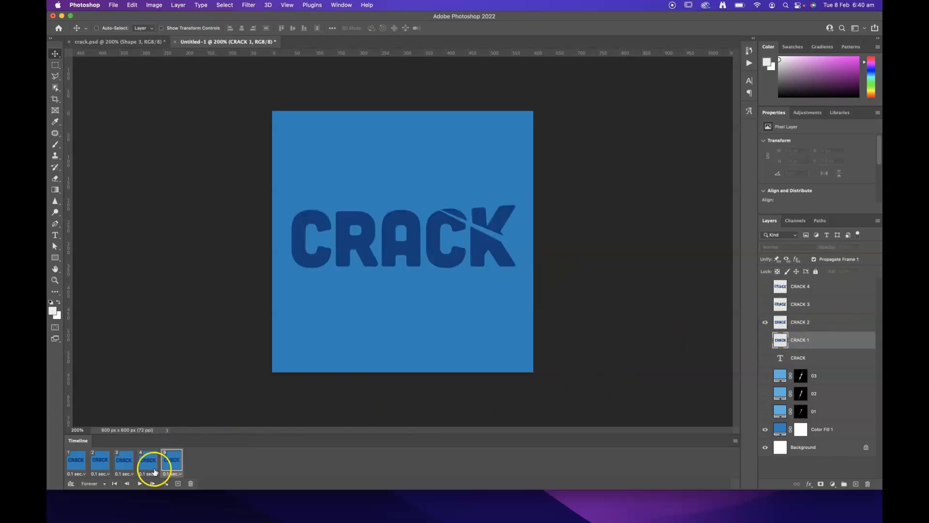
left_click(169, 465)
left_click(153, 467)
left_click(170, 465)
left_click(155, 466)
left_click(172, 464)
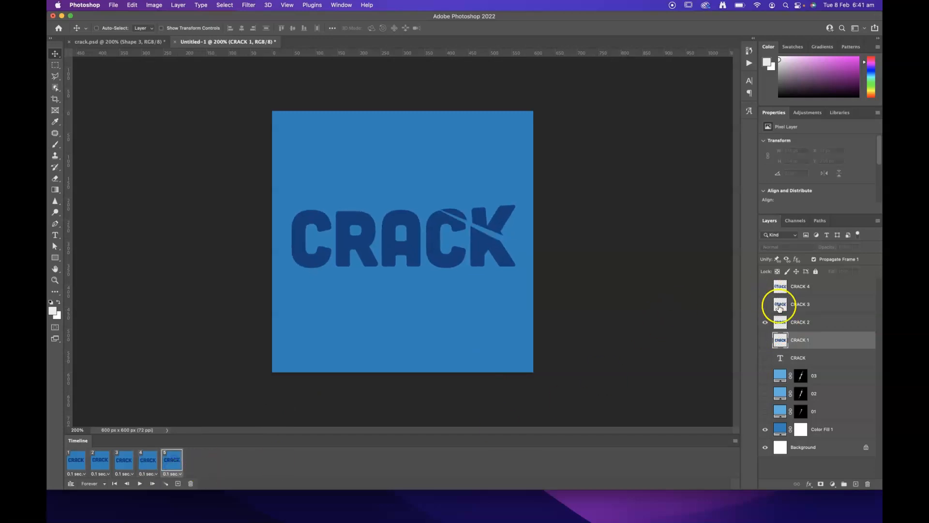
Select the CRACK 2 layer and add a sixth frame showing CRACK 3 in place of CRACK 2.
left_click(800, 323)
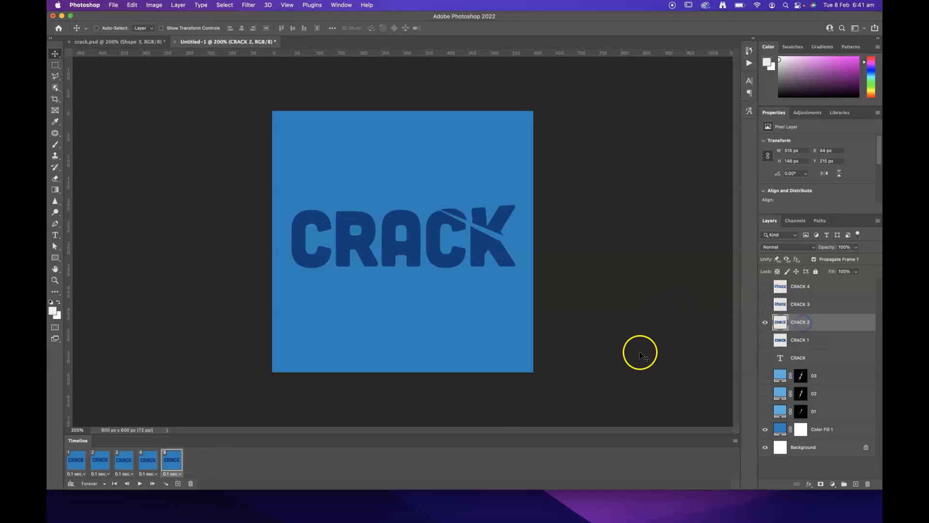
left_click(177, 484)
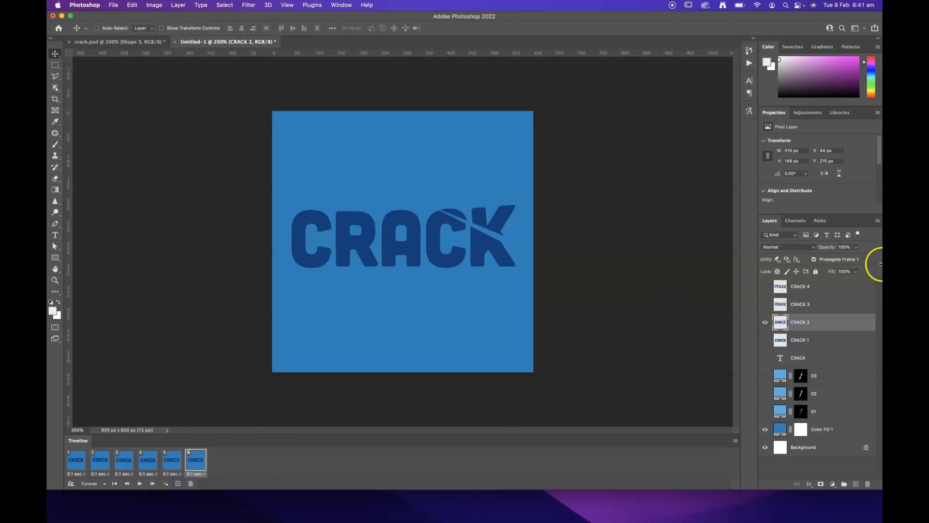
left_click(765, 322)
left_click(765, 305)
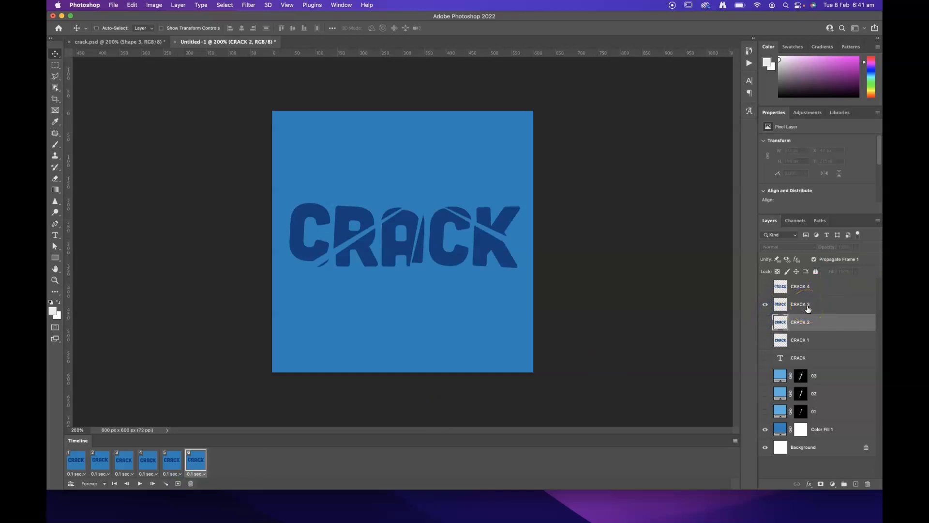
Add a seventh frame that shows CRACK 4 instead of CRACK 3, together with lightning bolt layer 03.
left_click(177, 484)
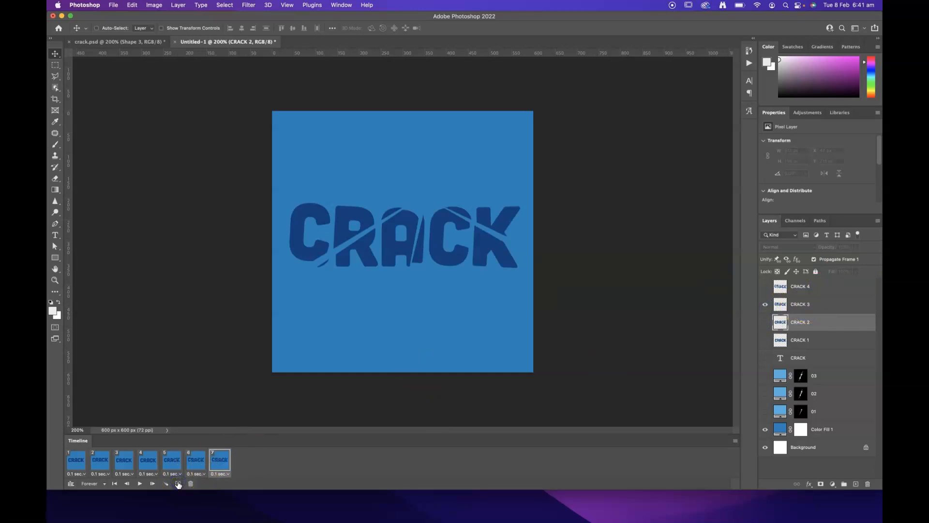
left_click(764, 304)
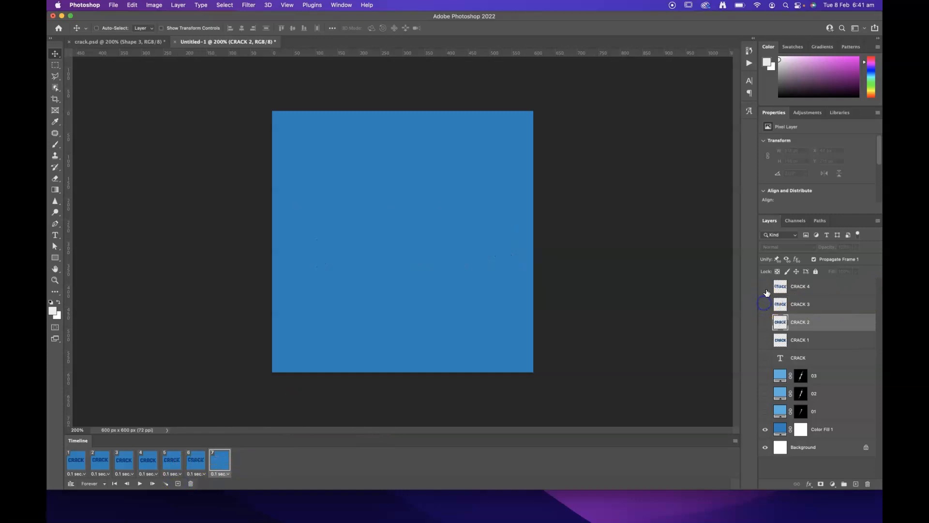
left_click(765, 286)
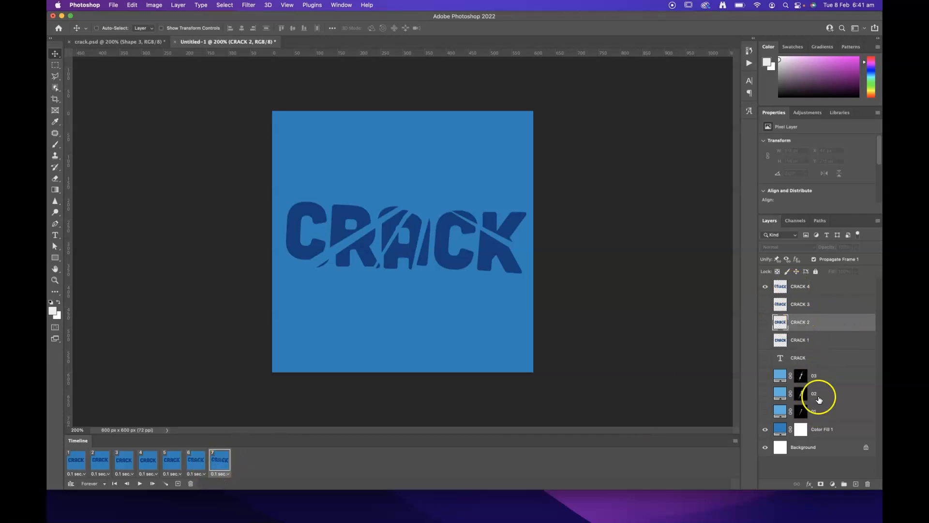
left_click(765, 375)
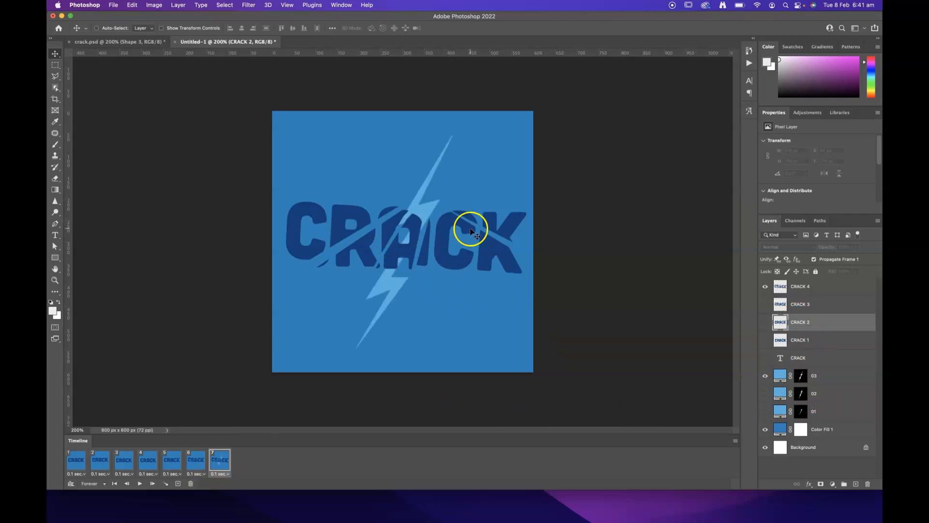
Show lightning bolt layer 02 in frame 6 and layer 01 in frame 5.
left_click(196, 462)
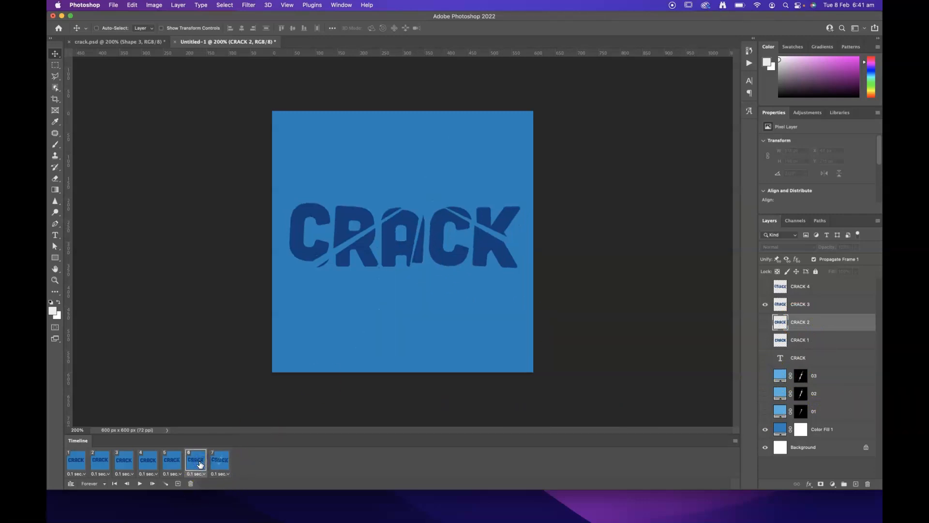
left_click(765, 394)
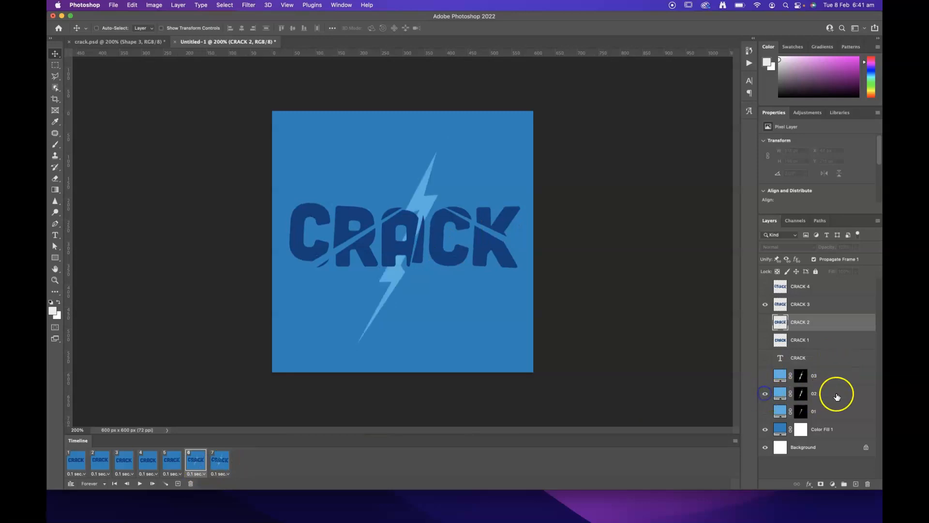
left_click(172, 460)
left_click(765, 415)
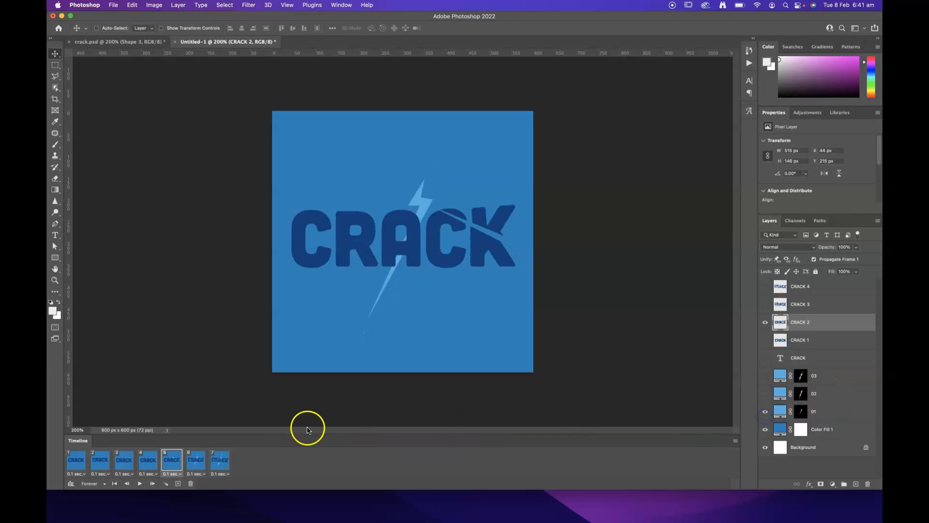
left_click(192, 460)
Add an eighth frame after frame 7, replacing CRACK 4 with CRACK 3 and bolt 03 with bolt 02.
left_click(220, 462)
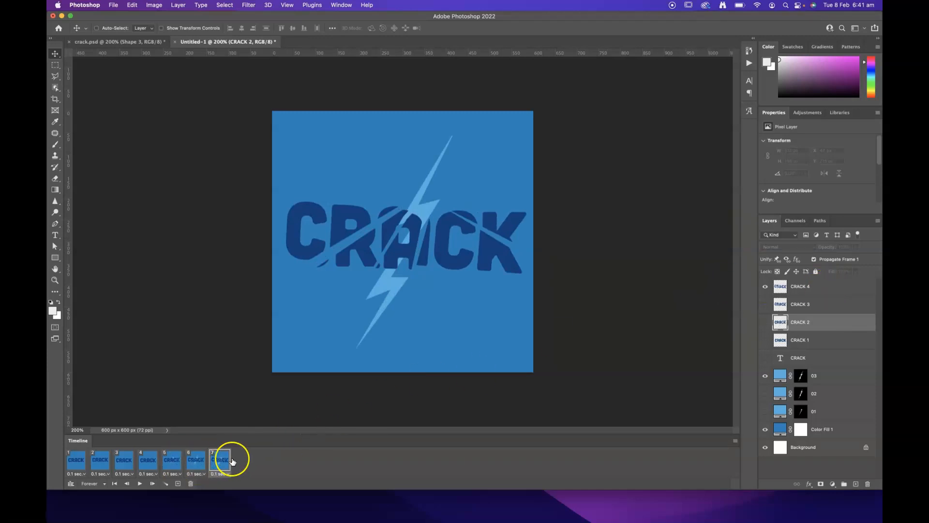
left_click(177, 483)
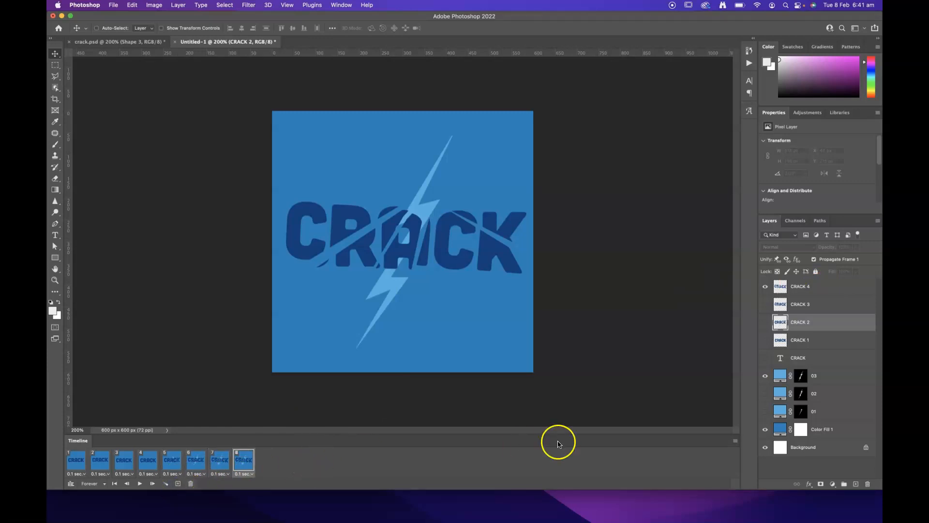
left_click(766, 287)
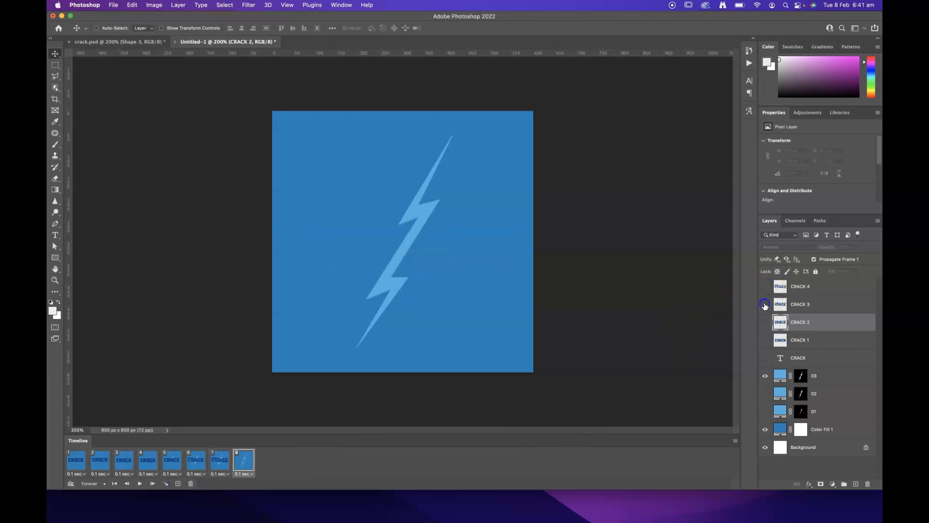
left_click(764, 305)
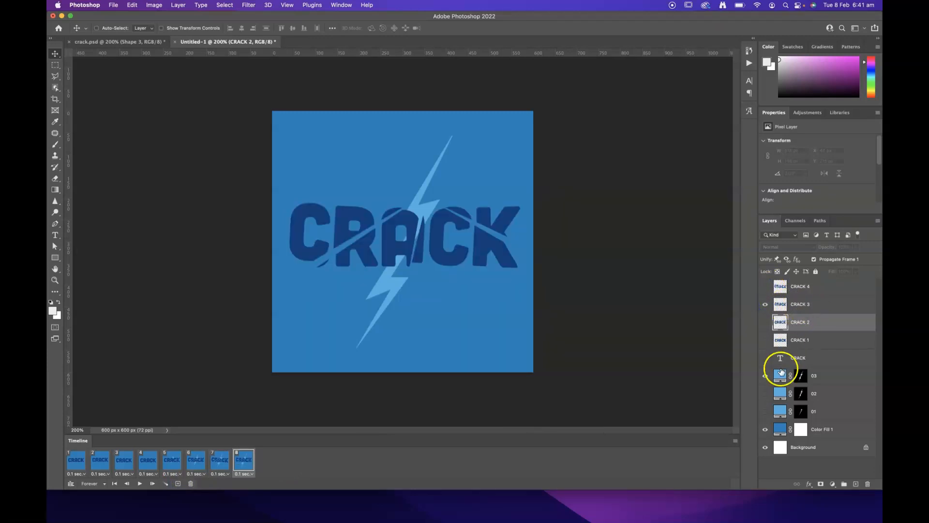
left_click(764, 376)
left_click(765, 393)
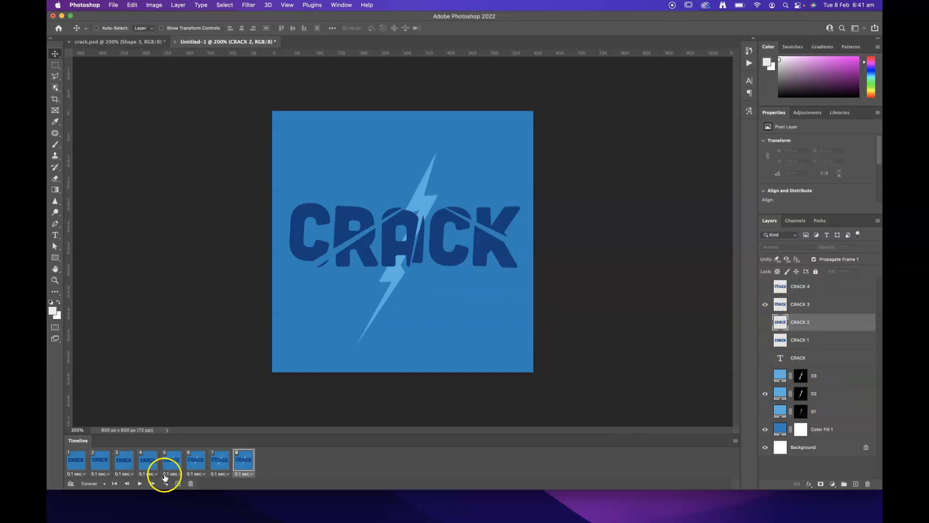
Add a ninth frame, replacing CRACK 3 with CRACK 2 and bolt 02 with bolt 01.
left_click(177, 483)
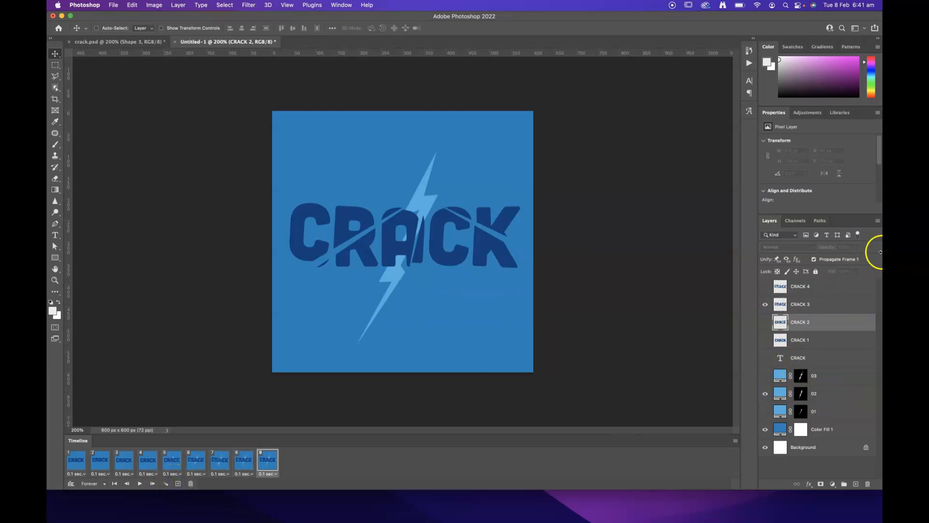
left_click(765, 304)
left_click(765, 322)
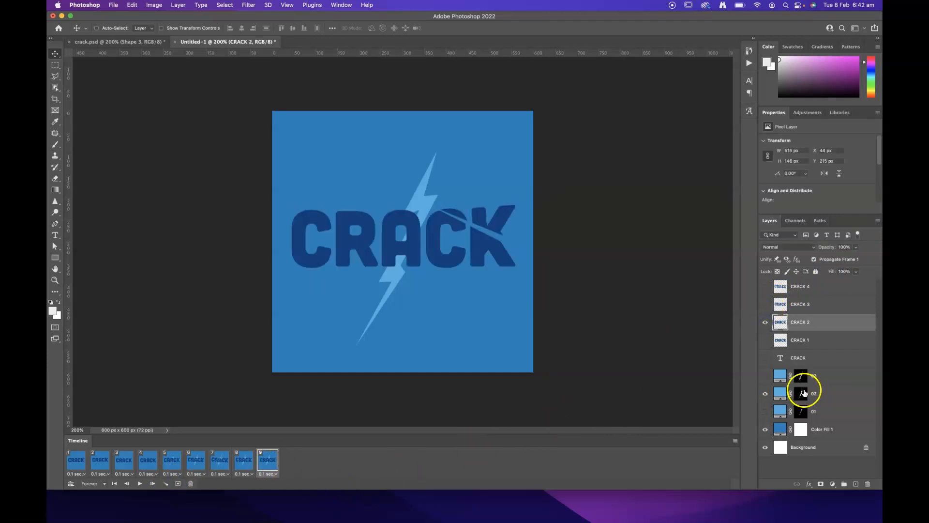
left_click(765, 393)
left_click(765, 411)
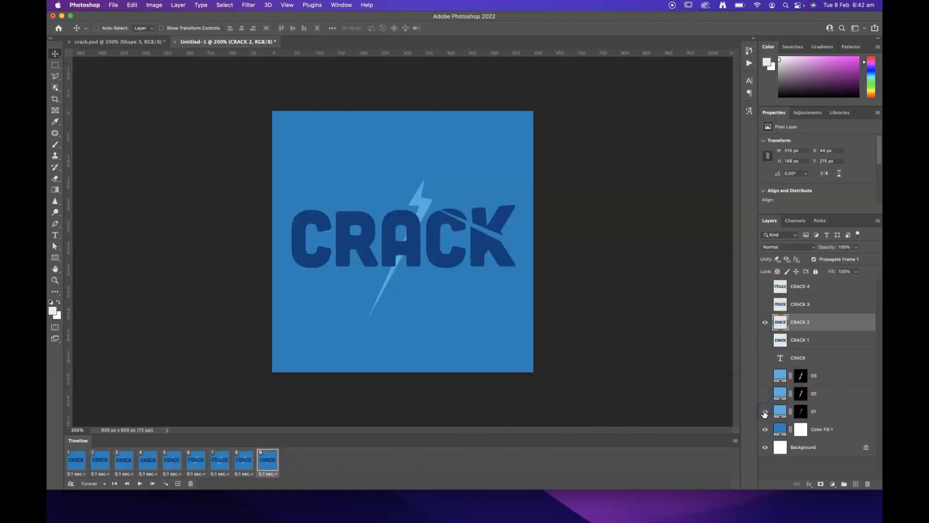
Add a tenth frame that shows CRACK 1 instead of CRACK 2 and hides lightning bolt 01.
left_click(178, 484)
left_click(764, 323)
left_click(765, 340)
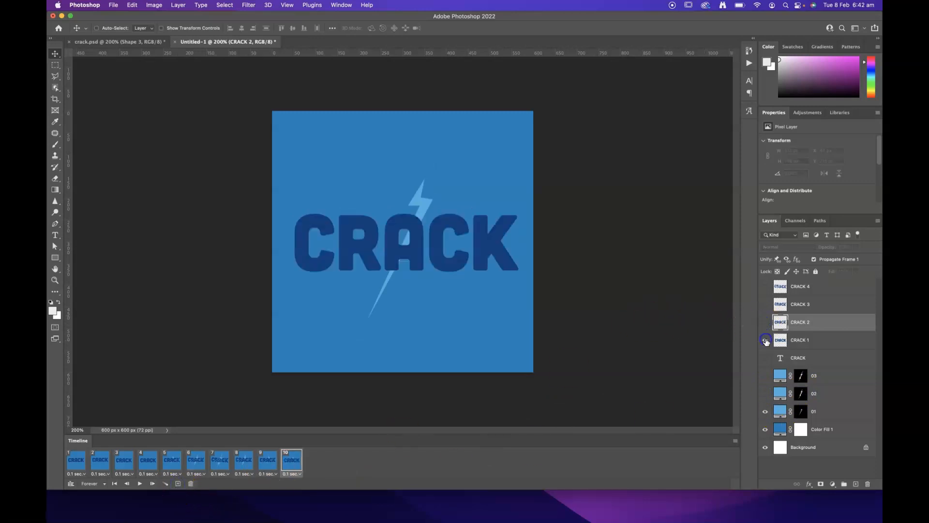
left_click(764, 412)
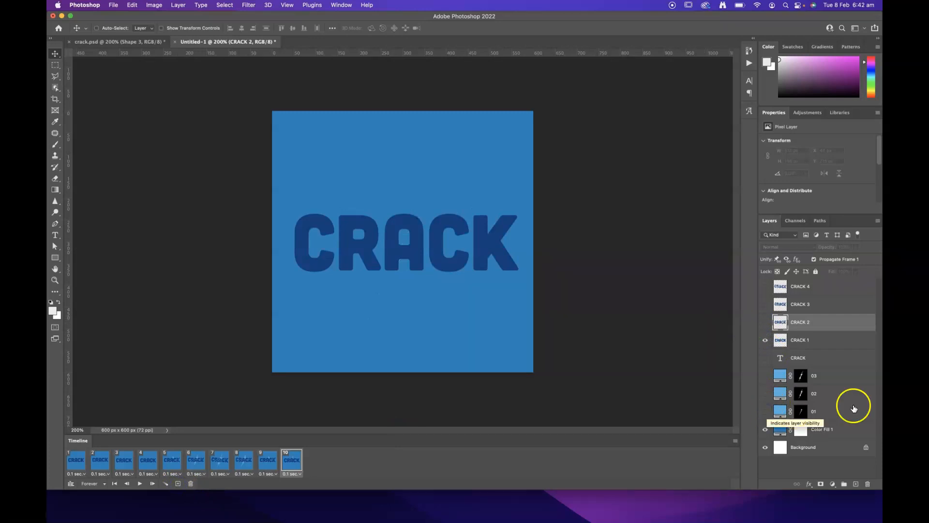
Add an eleventh frame with CRACK 1 nudged to about X 51 px, Y 233 px, and play back the animation.
left_click(178, 483)
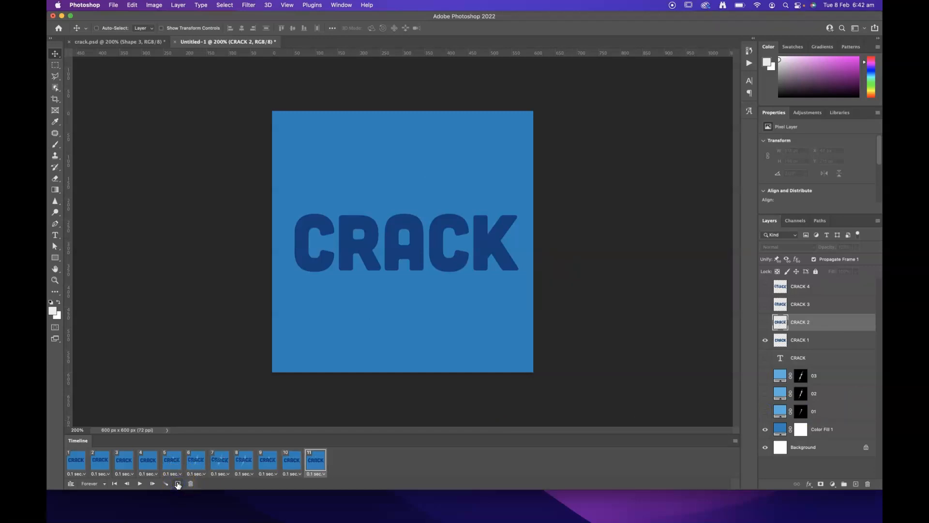
left_click(797, 341)
left_click_drag(432, 243, 431, 241)
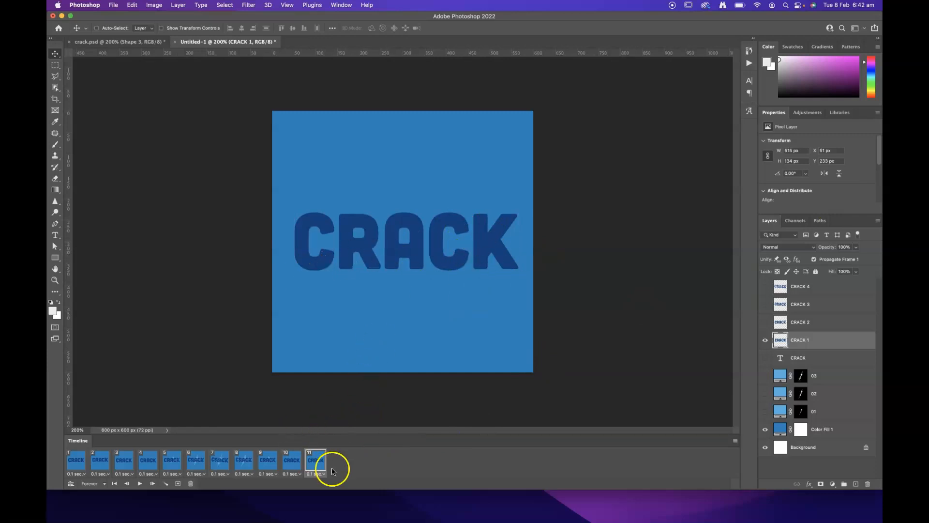
left_click(140, 484)
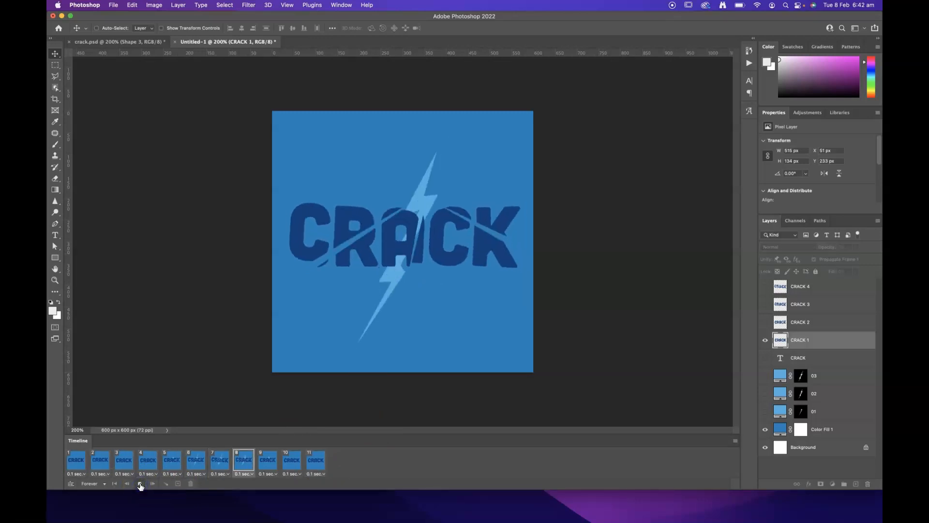